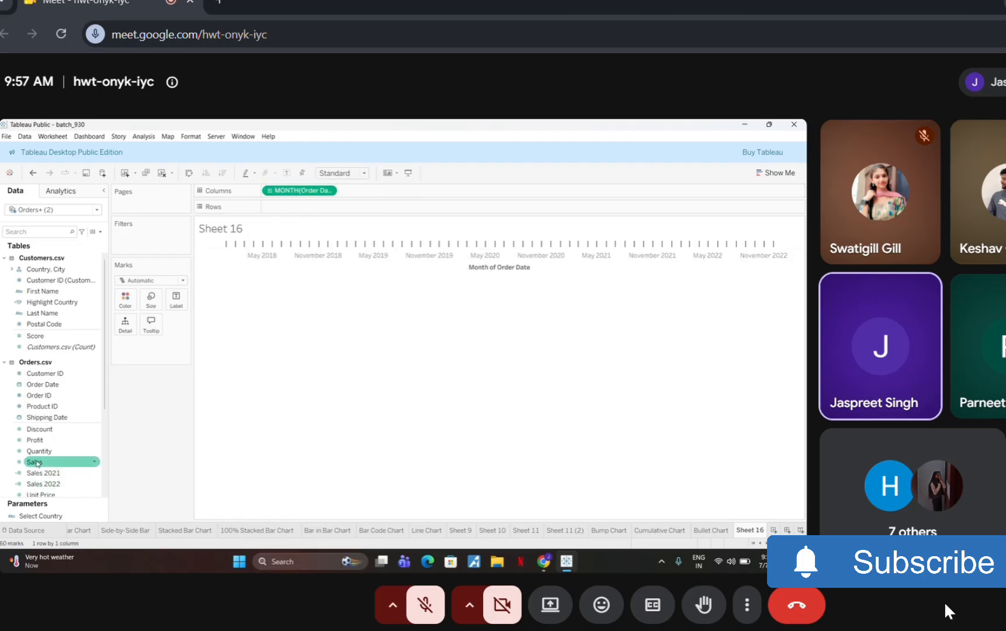
Plot Sales on the rows of Sheet 16 and set the mark type to Area
drag(284, 199, 284, 207)
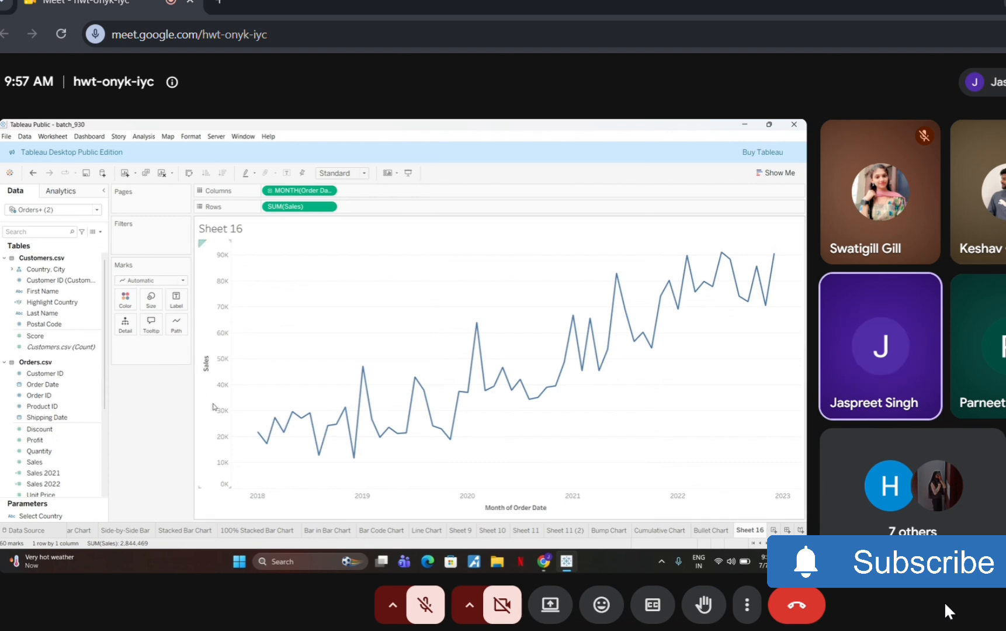
click(184, 283)
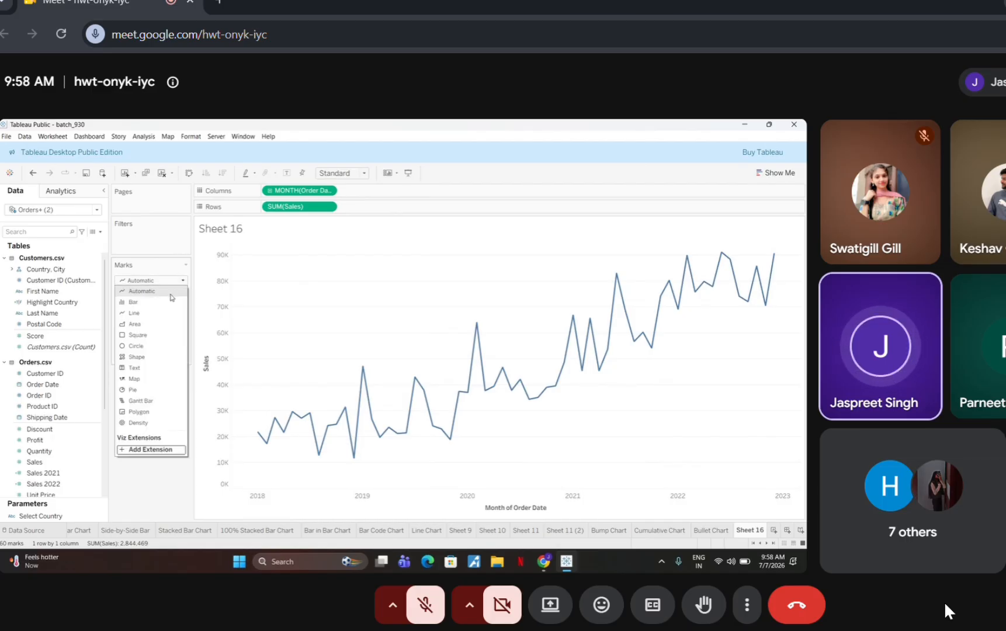
click(146, 324)
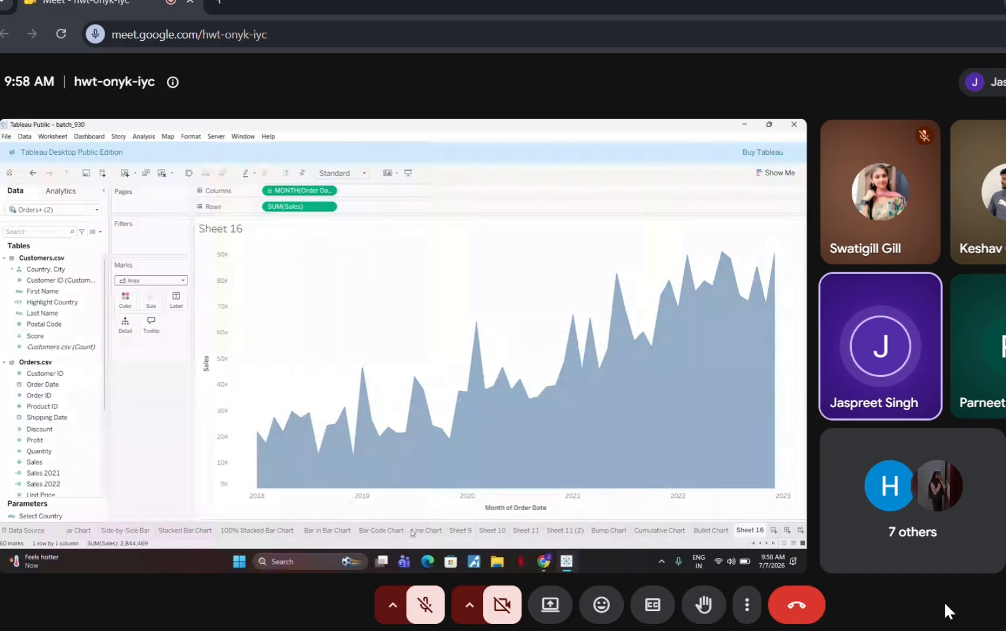
click(47, 484)
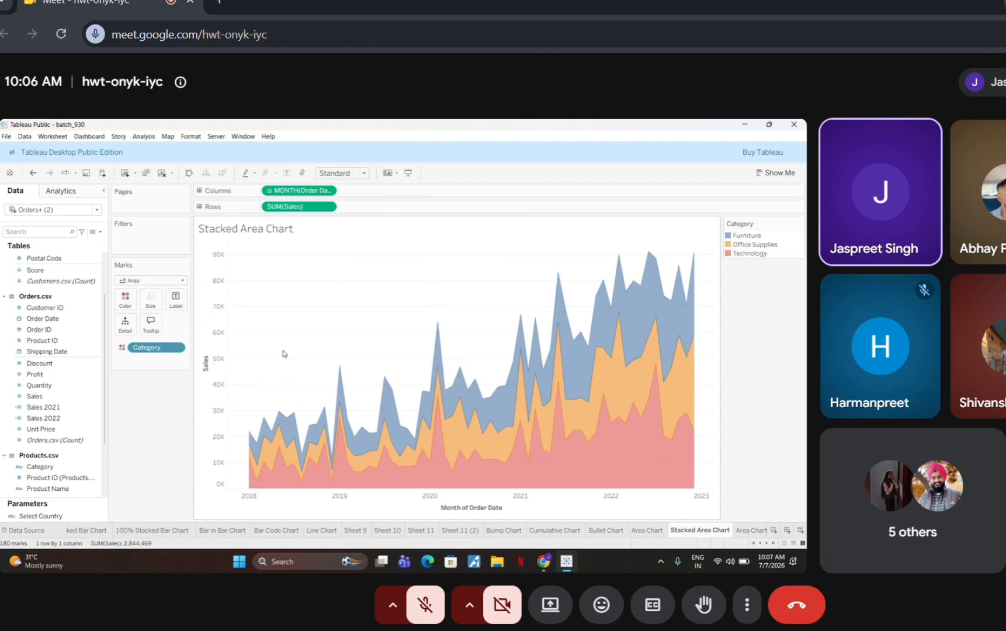
Launch Tableau Public 2026.2 and connect to the text file Orders.csv in the Tableau-Sales-Dataset-Big folder
key(super+s)
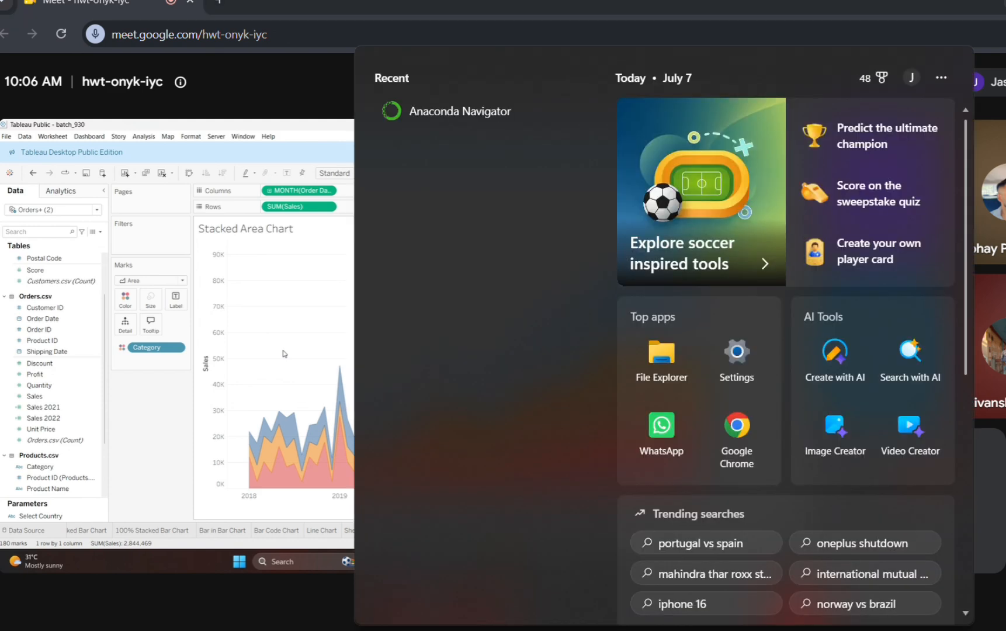
text(t)
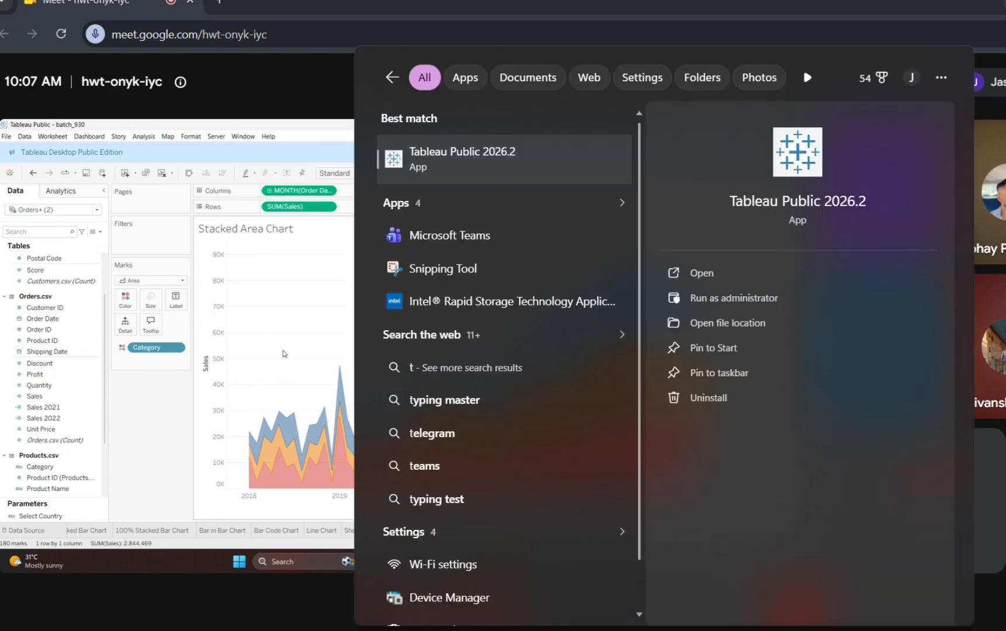
text(a)
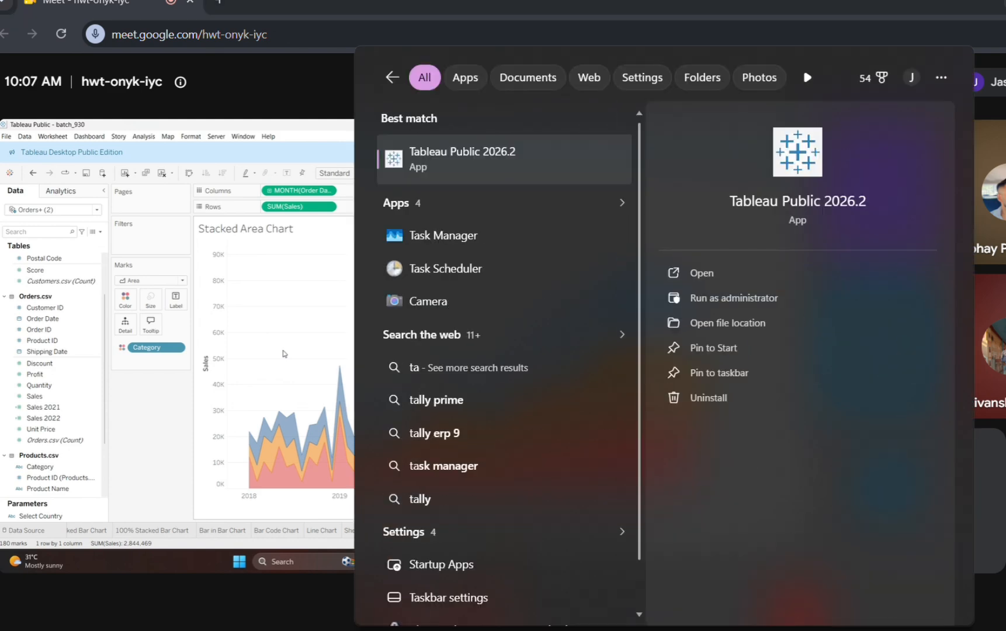
click(727, 267)
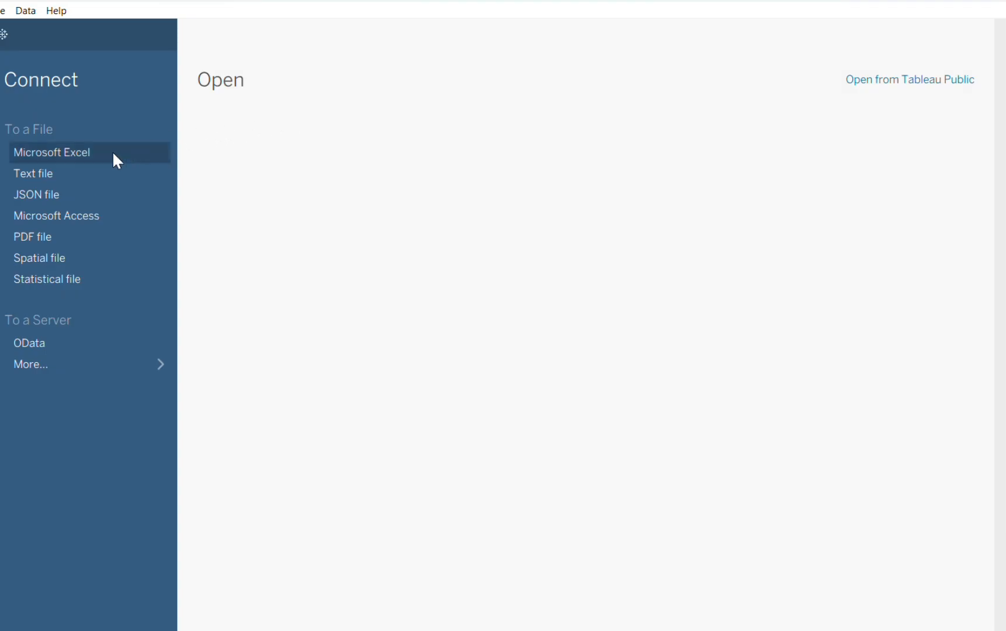
click(84, 173)
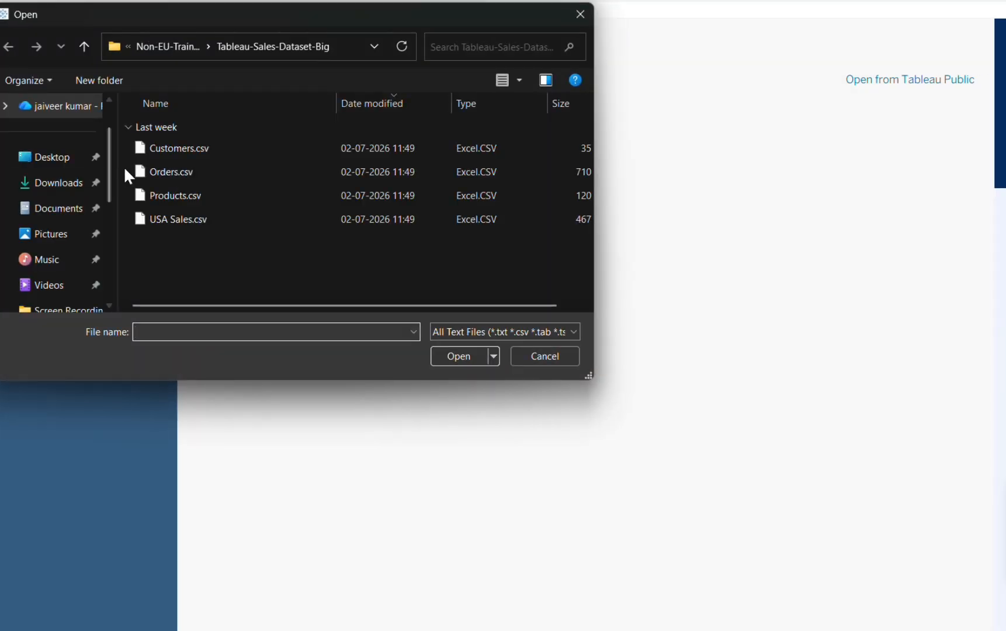
click(216, 170)
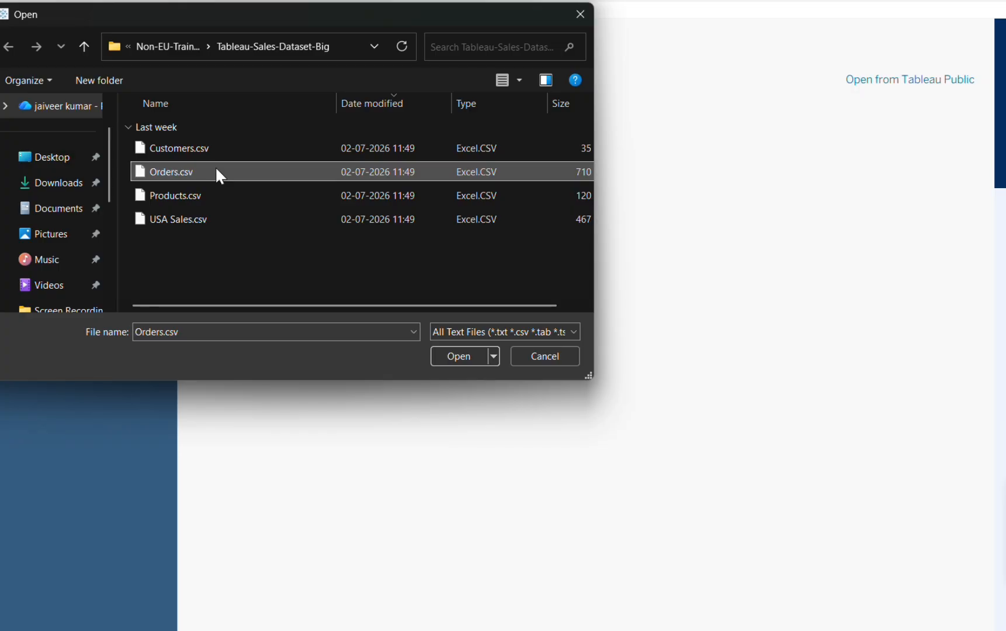
click(453, 358)
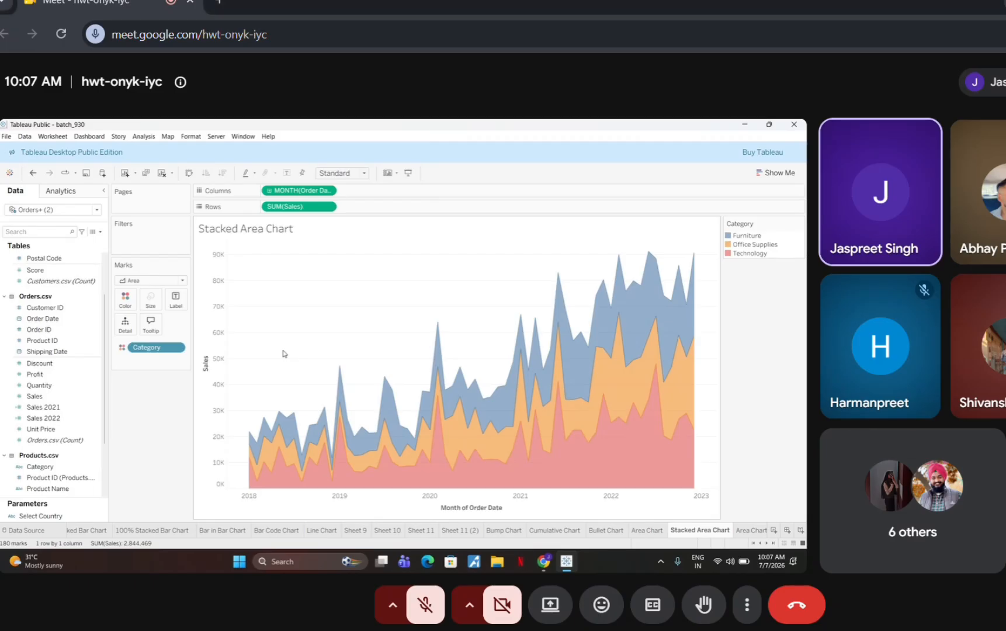
Duplicate the Stacked Area Chart sheet and rename the copy as 100% Stacked Area Chart
right_click(713, 530)
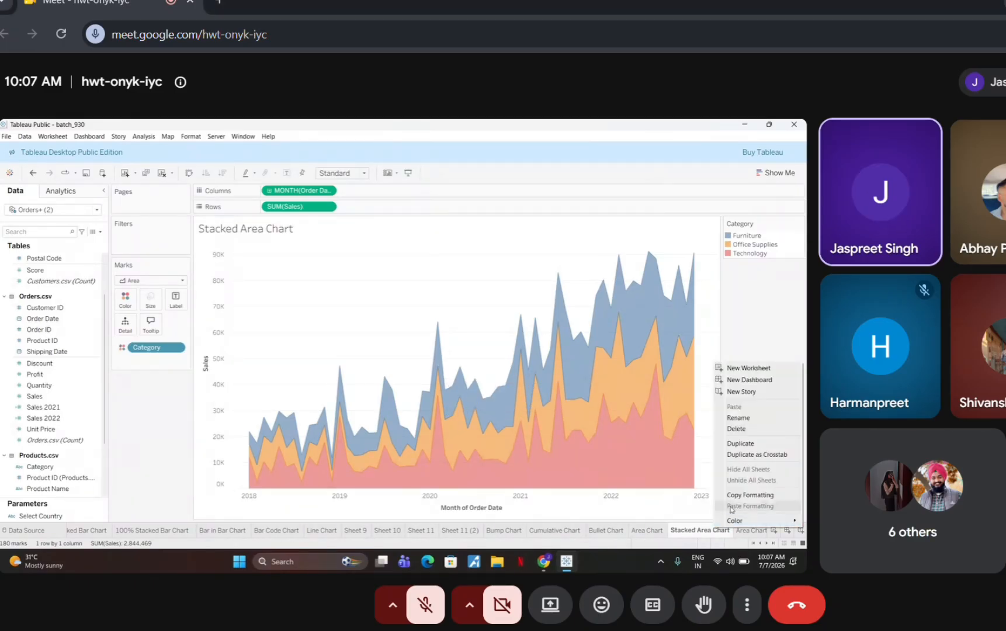
click(741, 444)
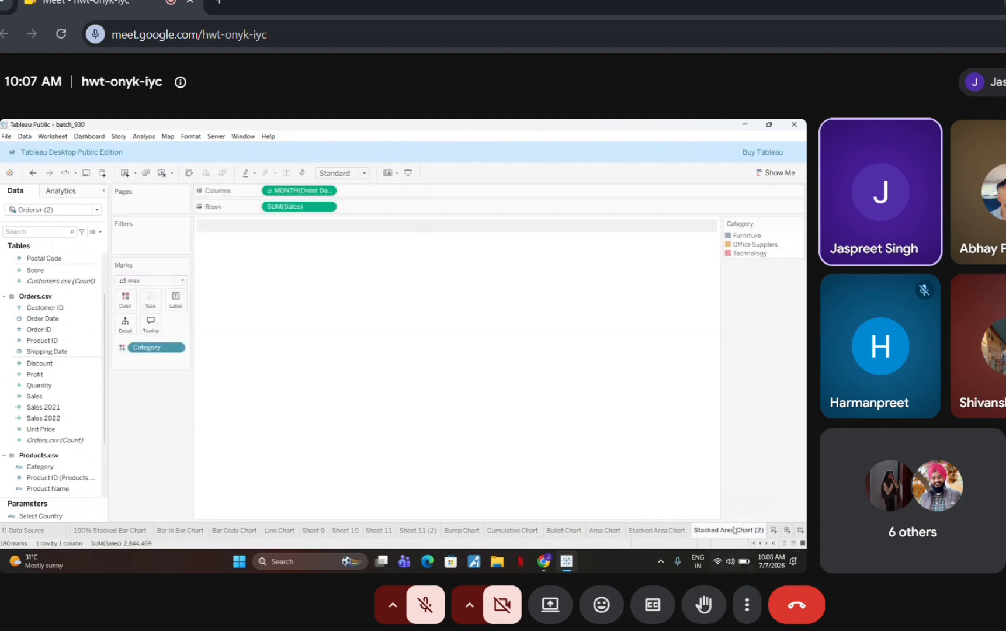
double_click(747, 531)
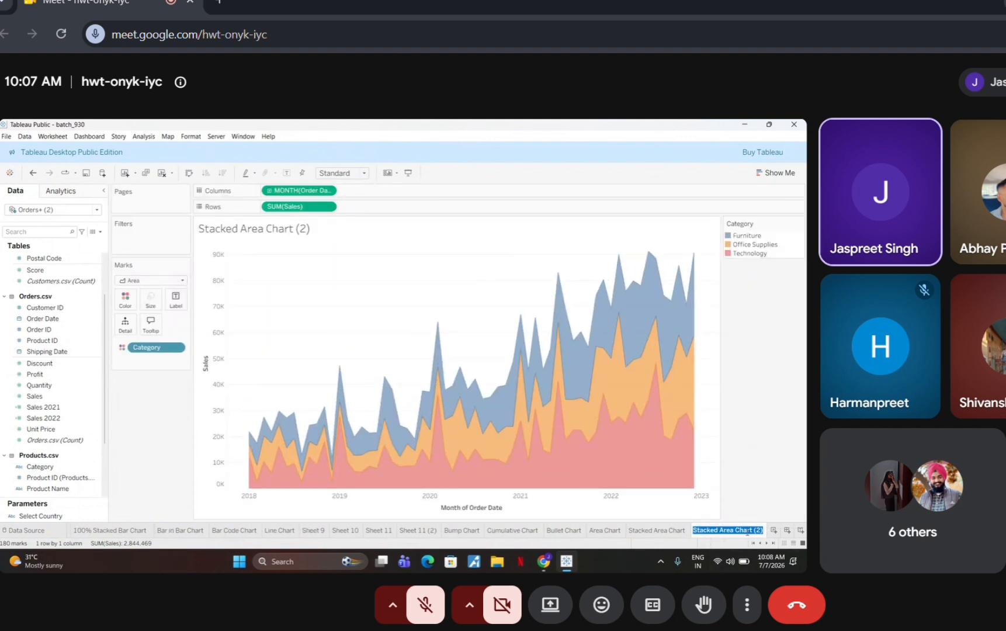
key(End)
key(BackSpace)
key(BackSpace)
key(BackSpace)
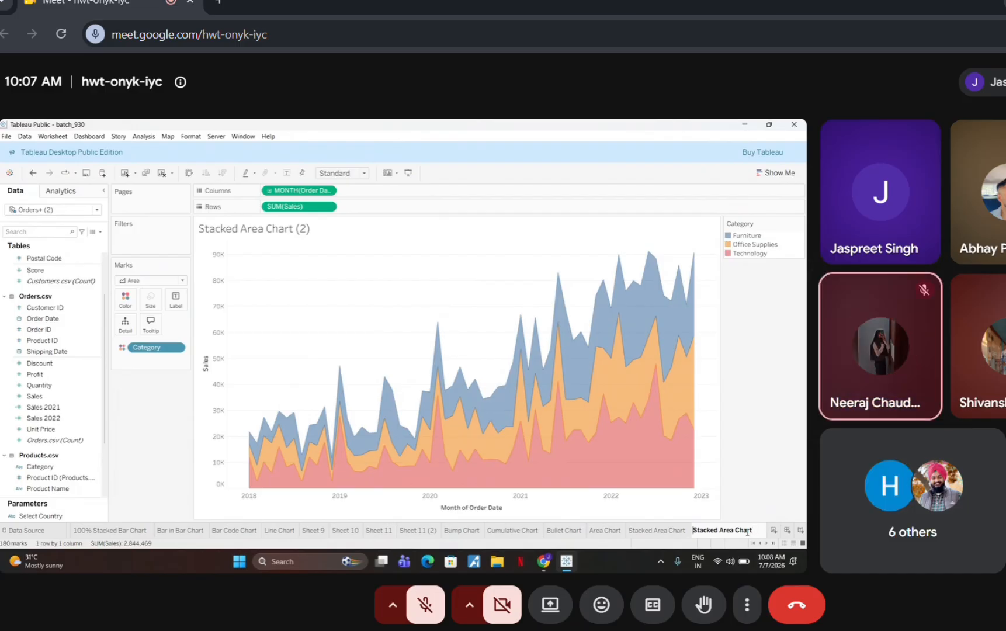
key(Home)
text(100%)
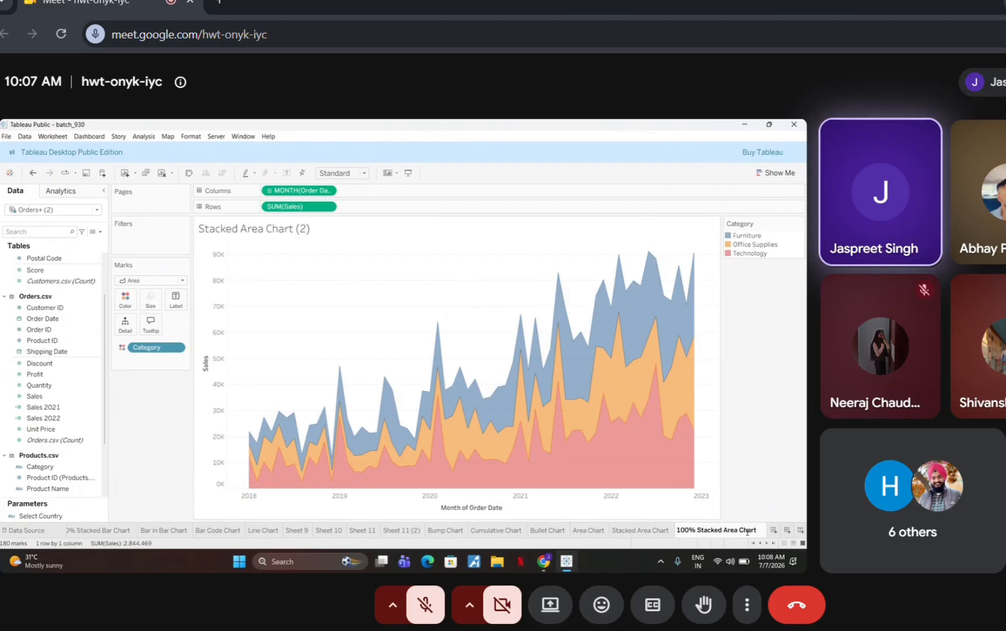
key(Return)
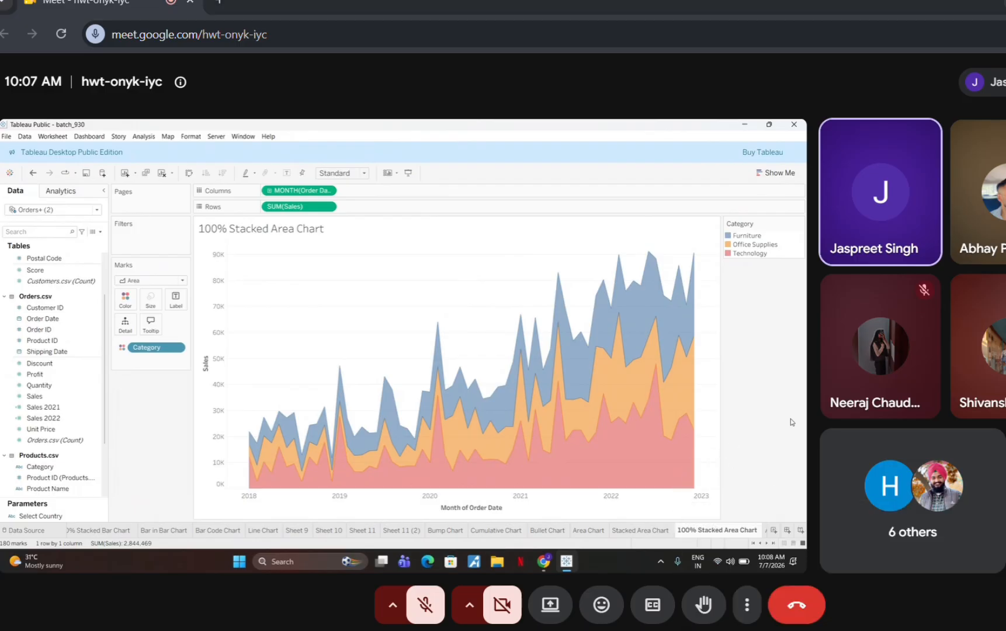
In the Book1 window, relate Products.csv and Customers.csv to Orders.csv and open Sheet 1
mouse_move(852, 630)
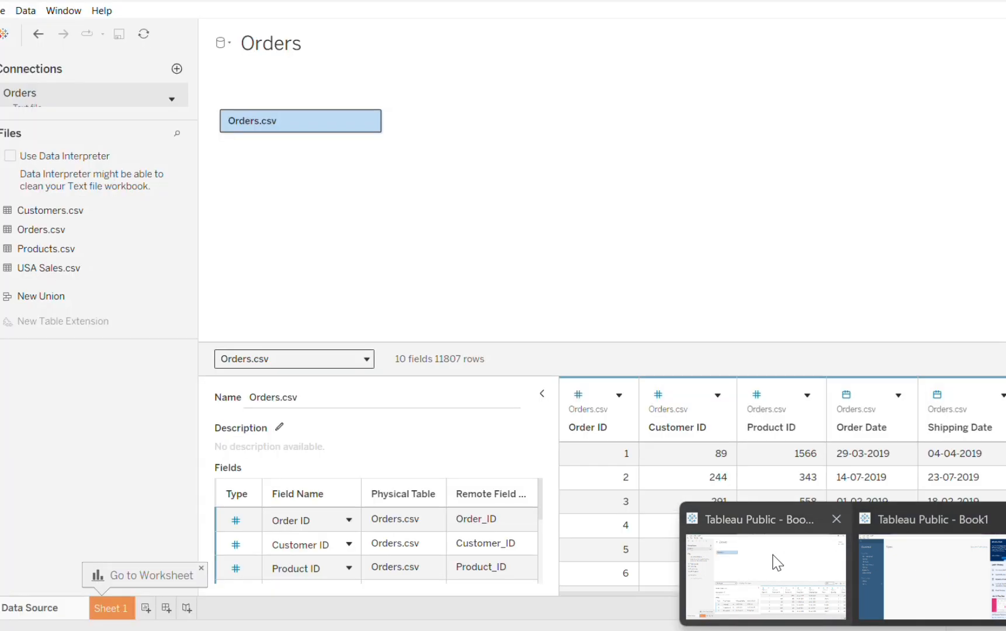
click(775, 563)
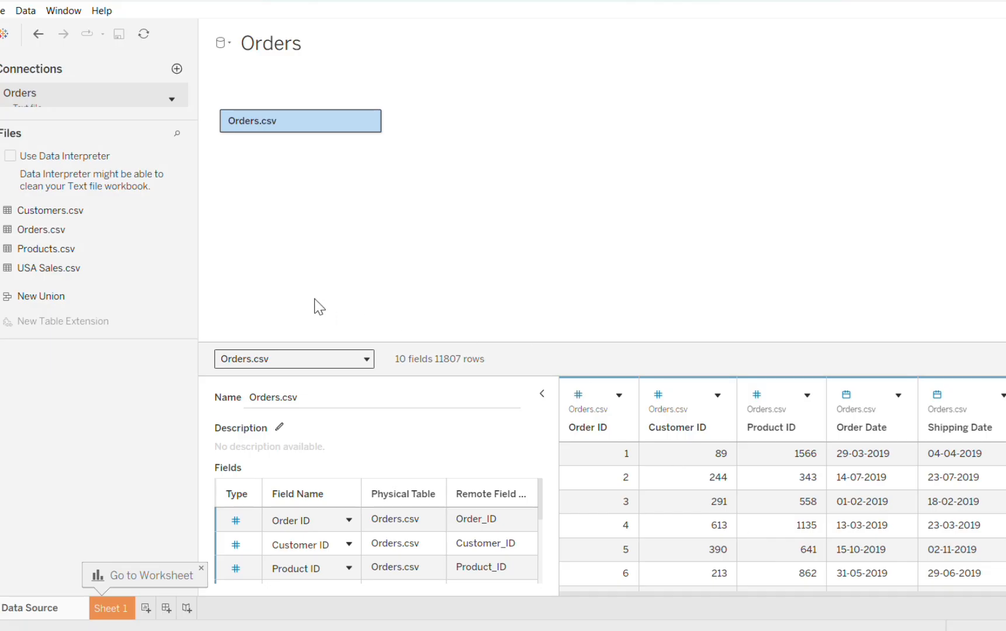
double_click(86, 242)
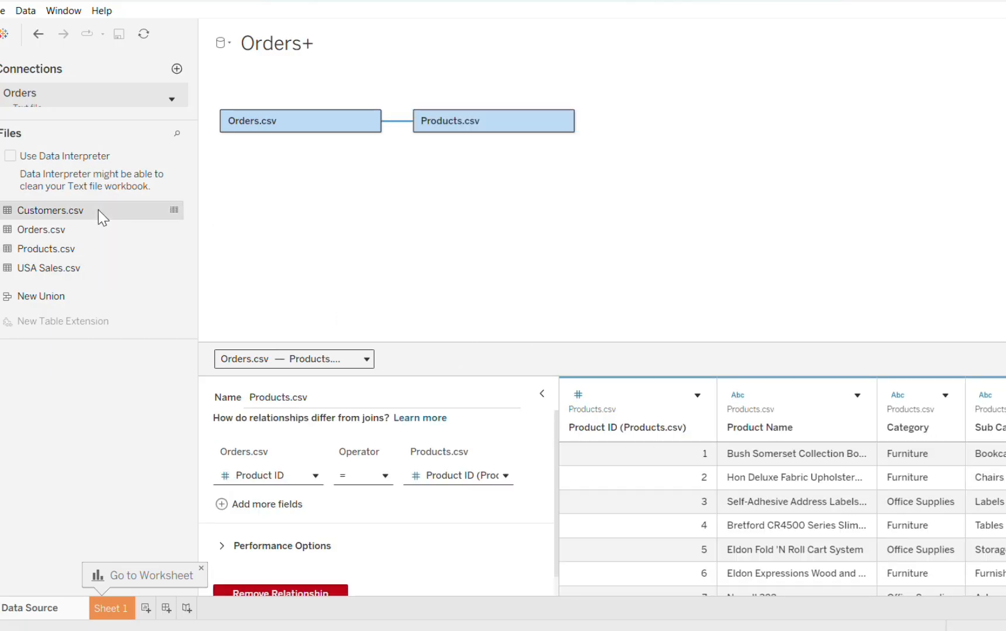
double_click(98, 210)
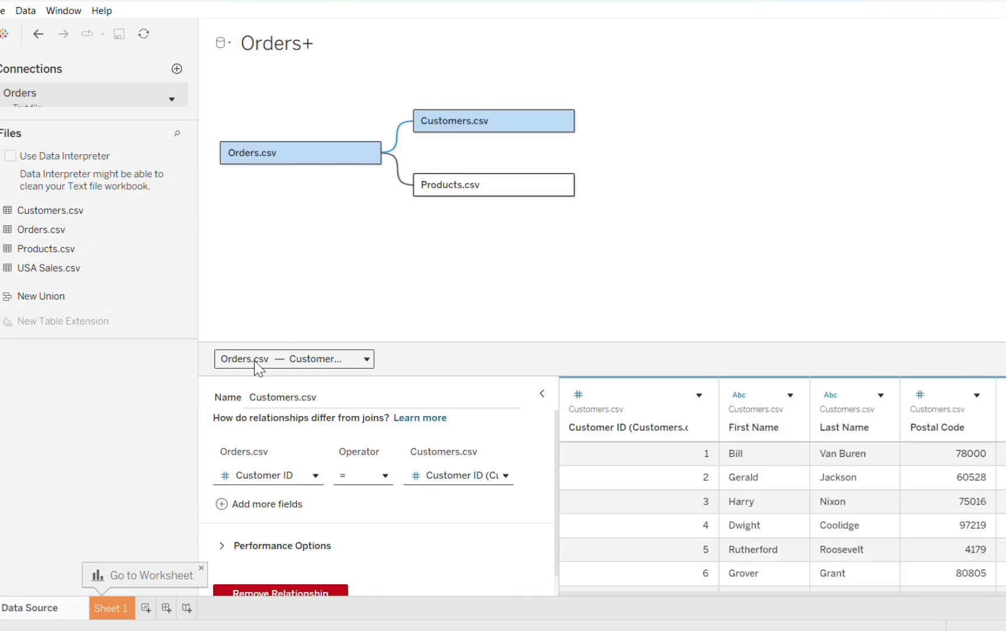
click(125, 605)
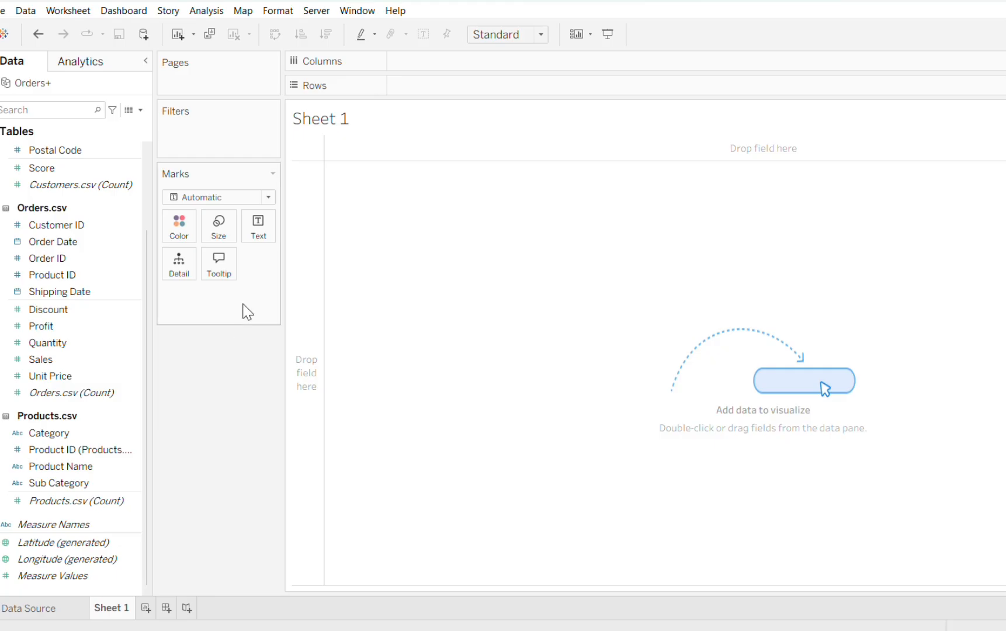
Place Order Date on the columns of Sheet 1 and set it to the discrete Month level
click(97, 240)
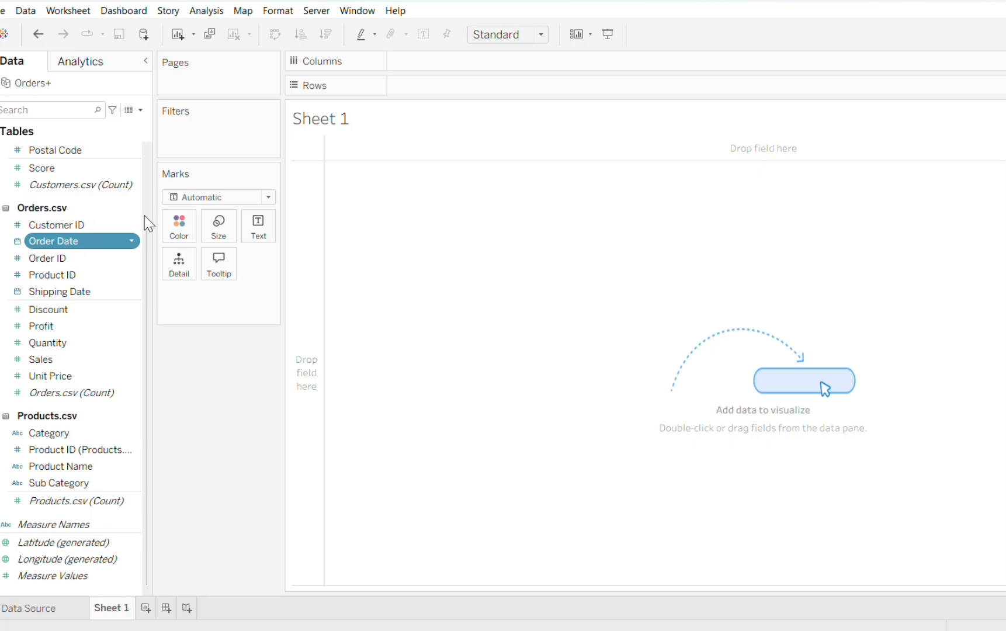
drag(145, 215, 471, 61)
click(488, 61)
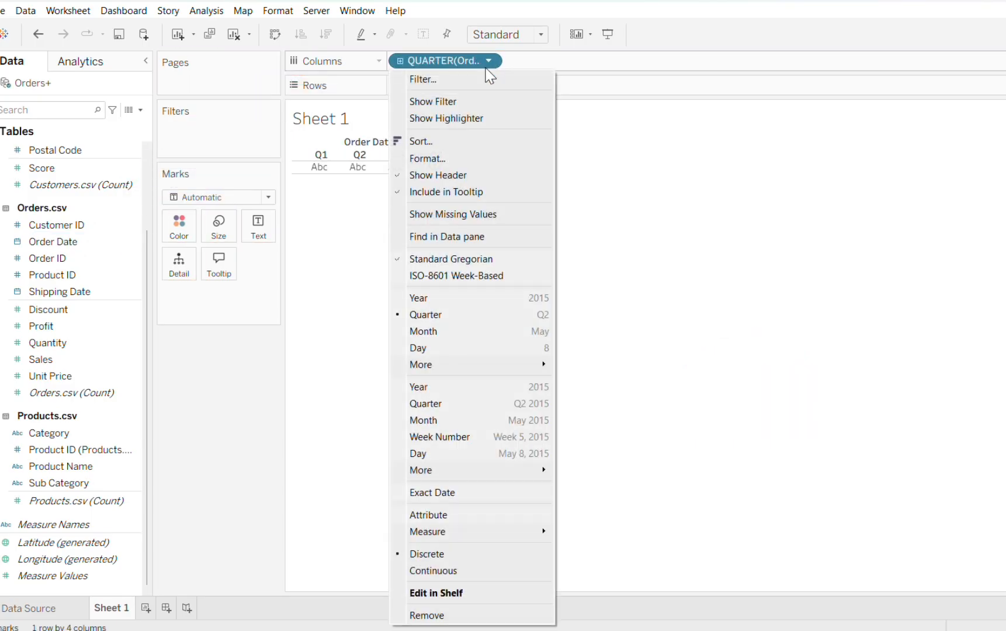
click(514, 333)
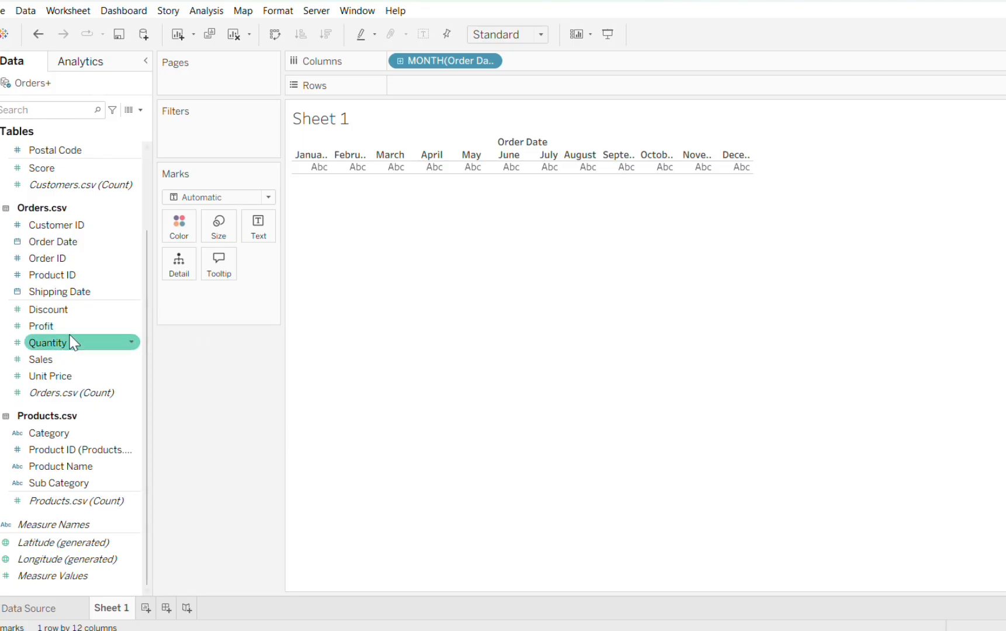
Plot Sales on the rows and colour the lines by Category
drag(81, 362, 446, 88)
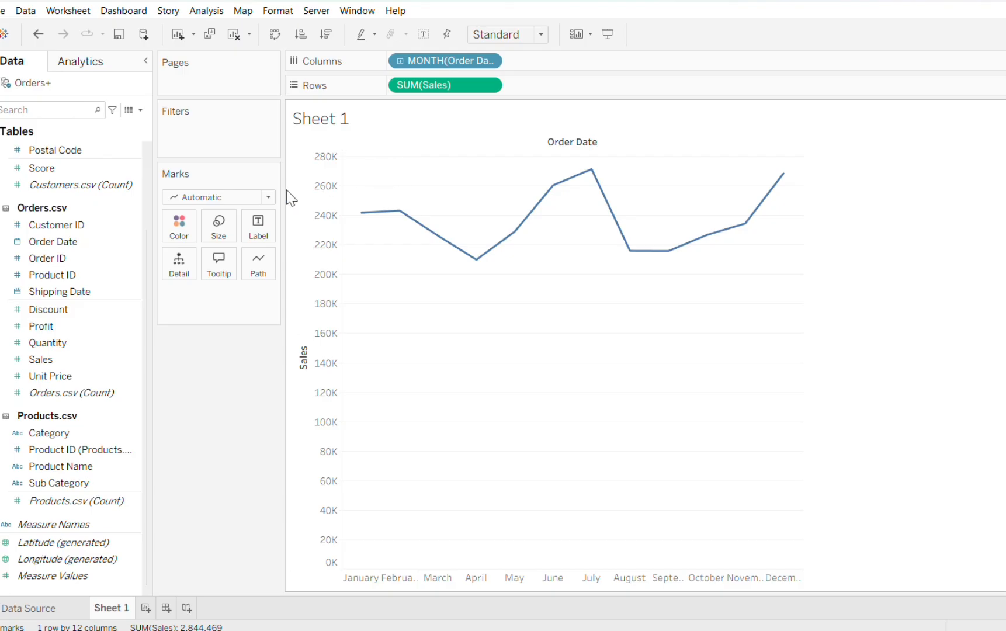
click(71, 260)
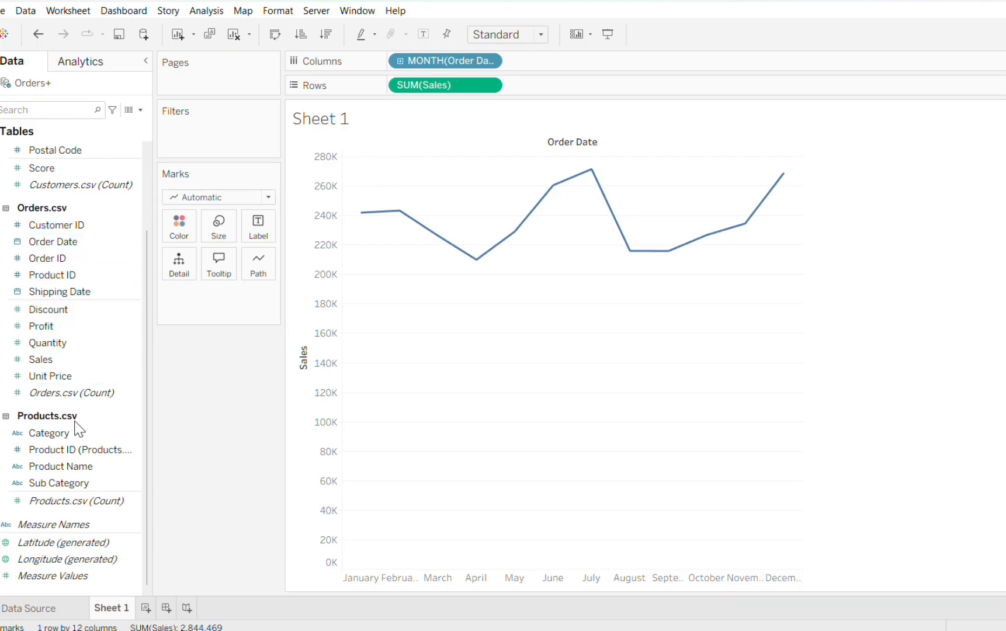
drag(79, 445, 180, 227)
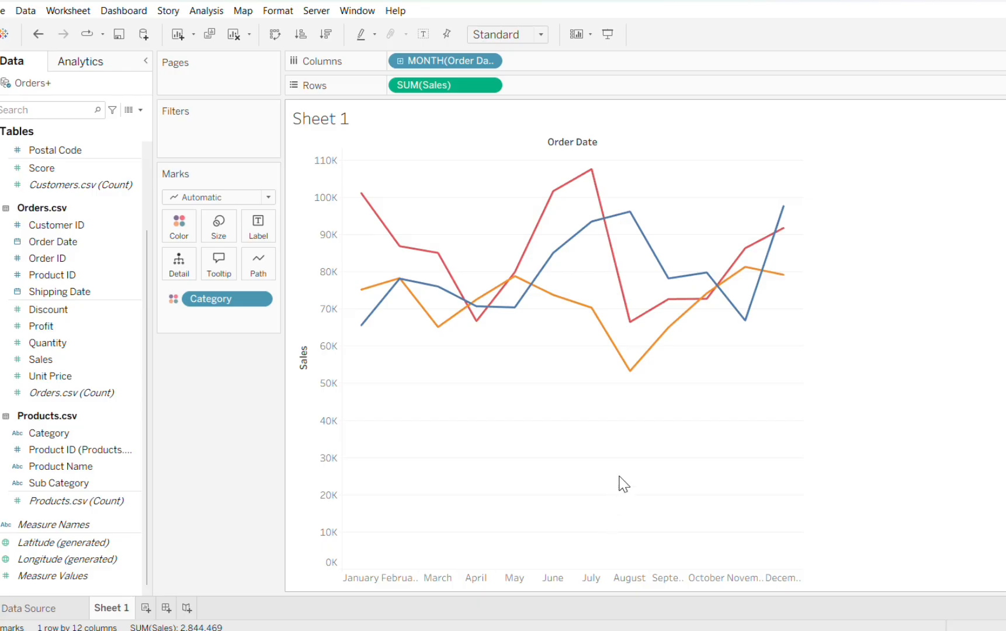
Switch back to the Book1 window and look over the date options of the Order Date field on the columns
mouse_move(379, 285)
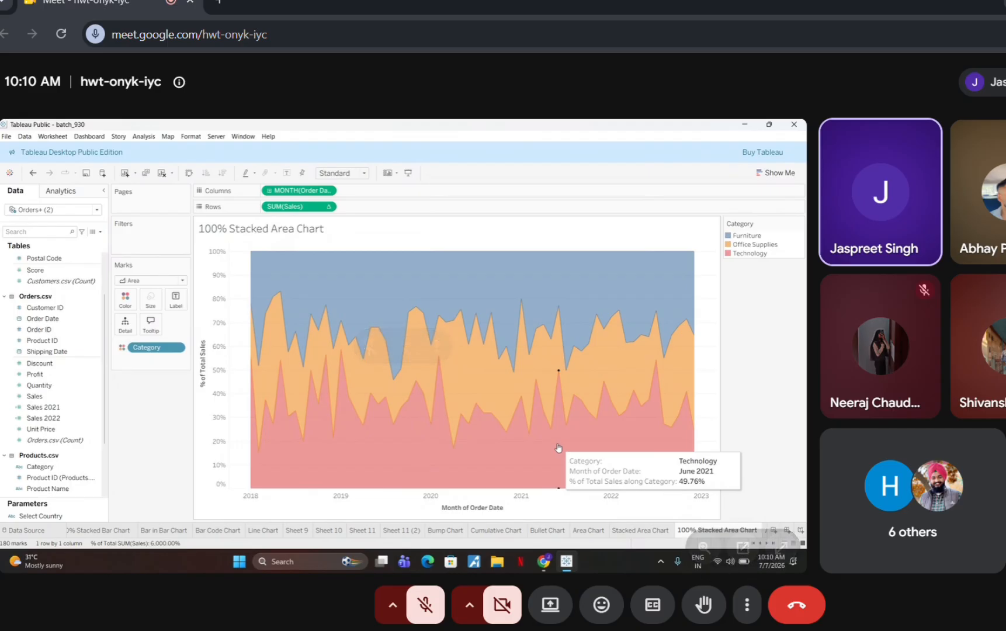
mouse_move(807, 630)
mouse_move(877, 630)
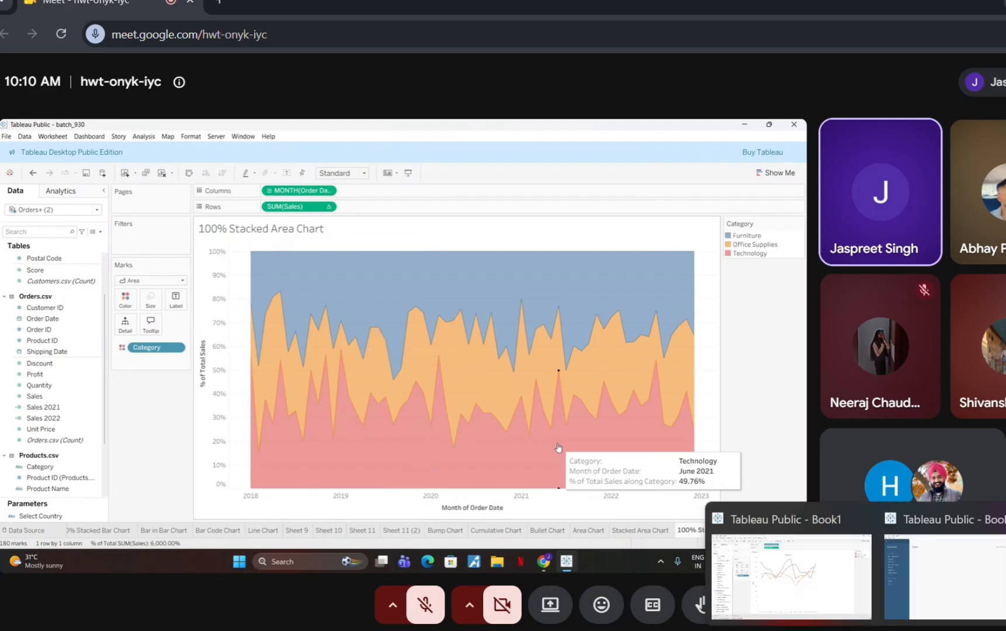
click(824, 588)
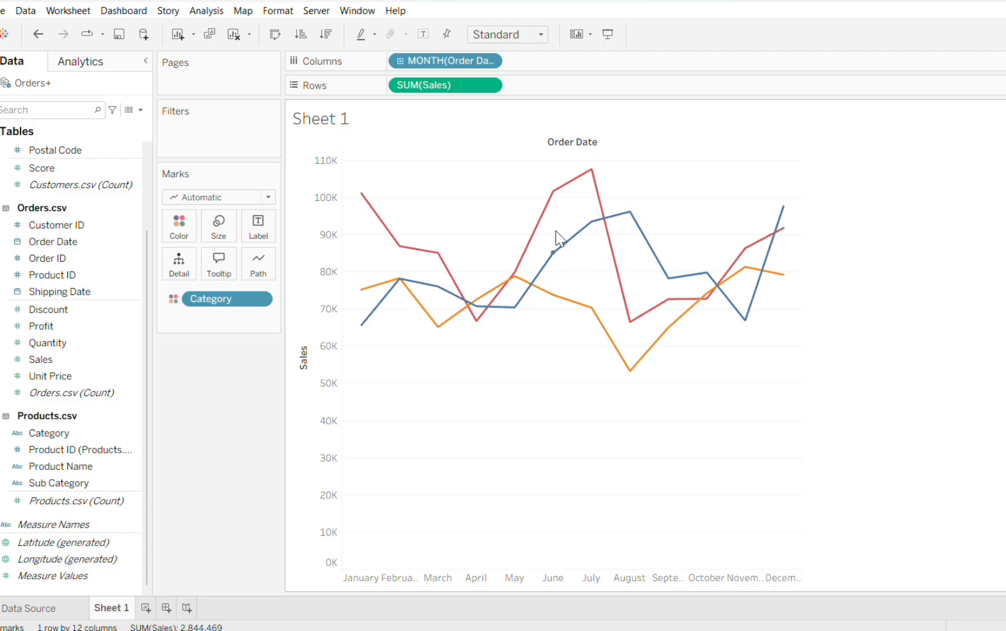
click(488, 58)
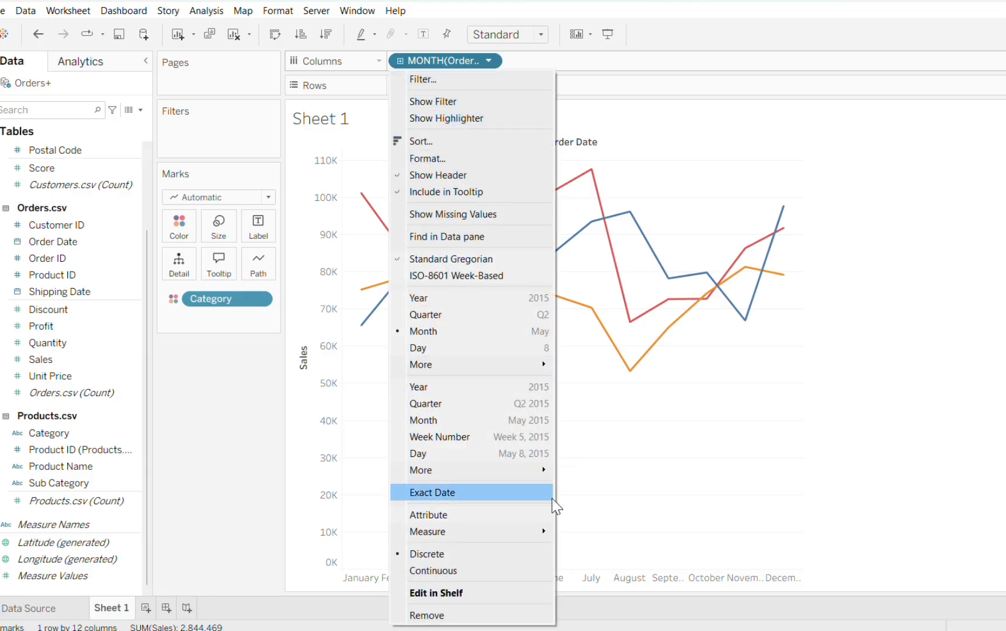
click(629, 158)
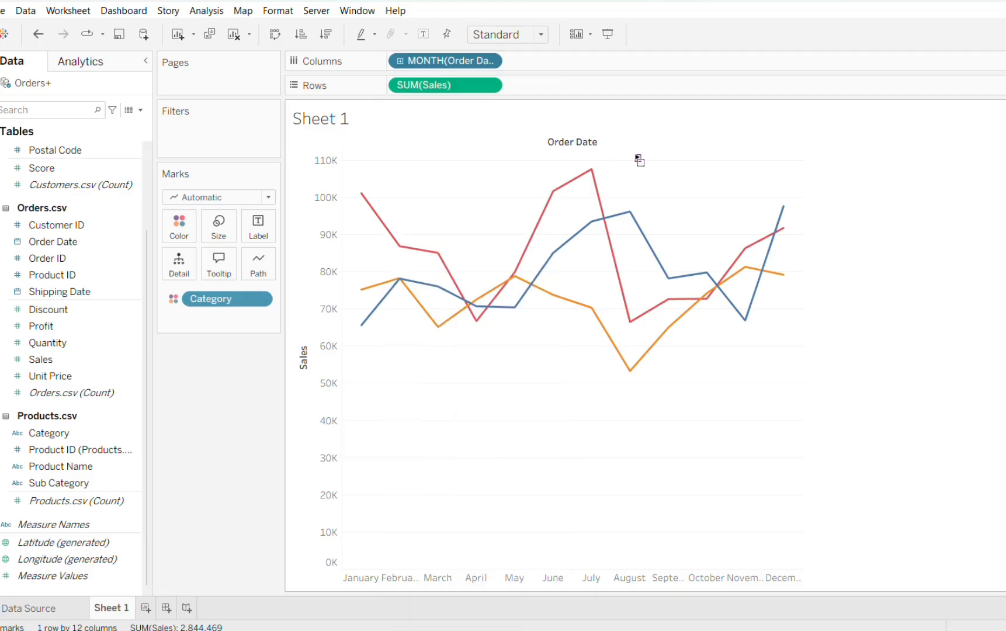
Add a Difference From table calculation to SUM(Sales), computed using Table (across) and relative to the previous value
click(487, 85)
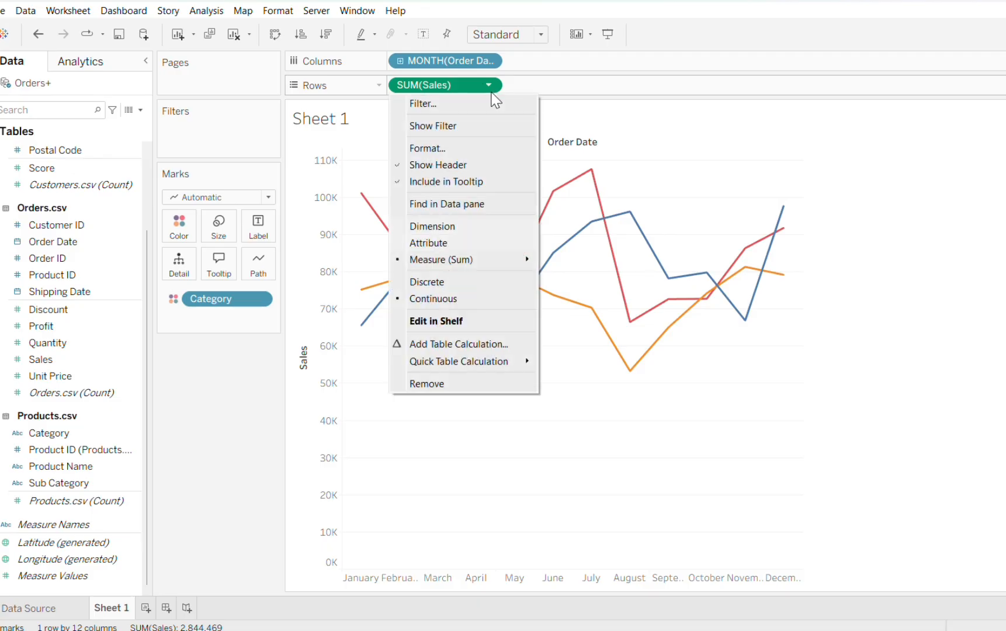
click(497, 344)
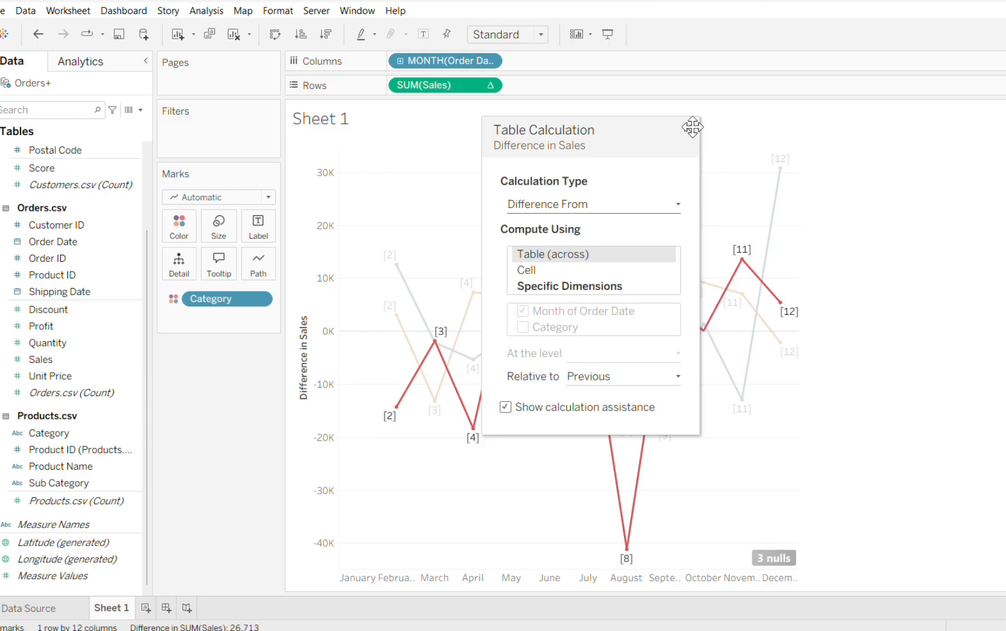
click(537, 270)
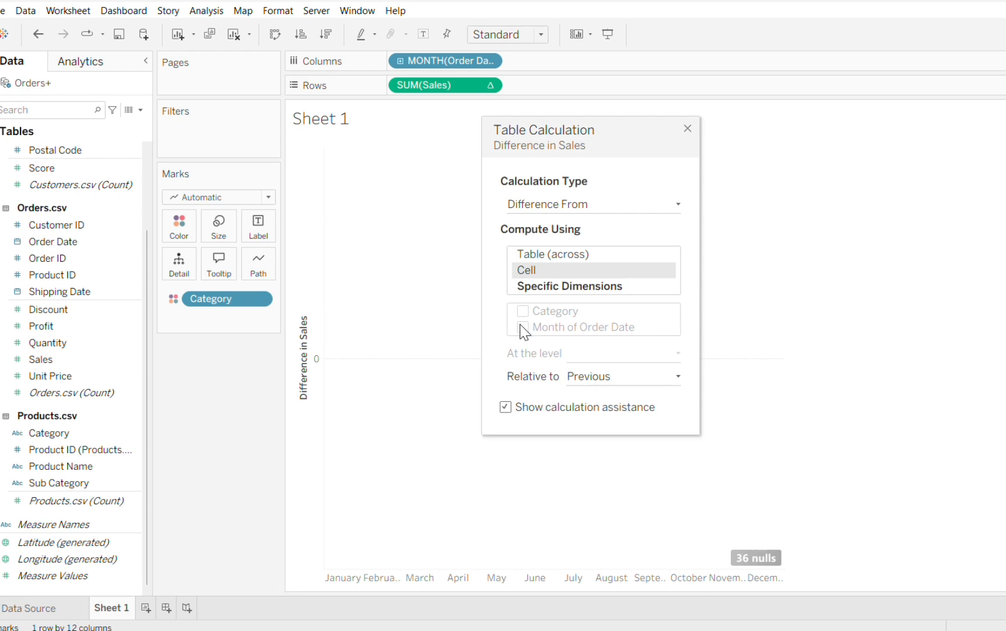
click(570, 256)
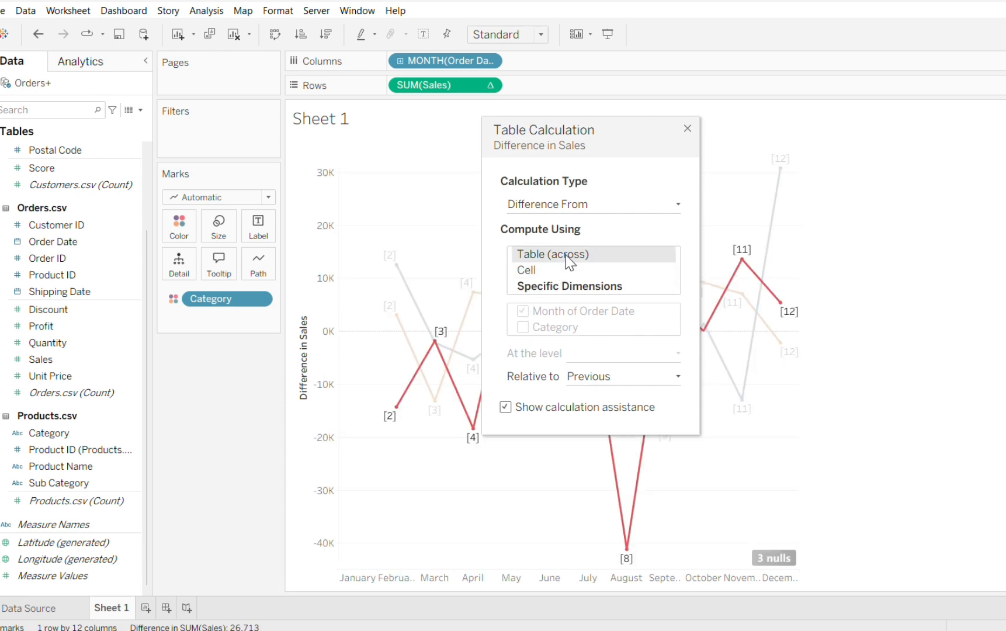
click(687, 128)
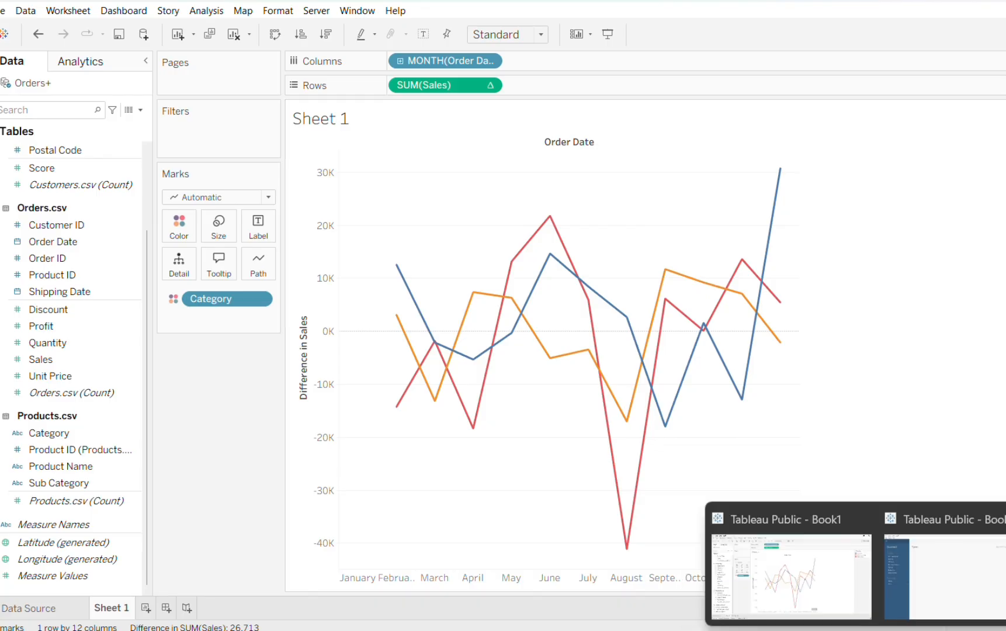
Return to the Book1 window and apply the Percentile quick table calculation to SUM(Sales) on the rows
click(808, 630)
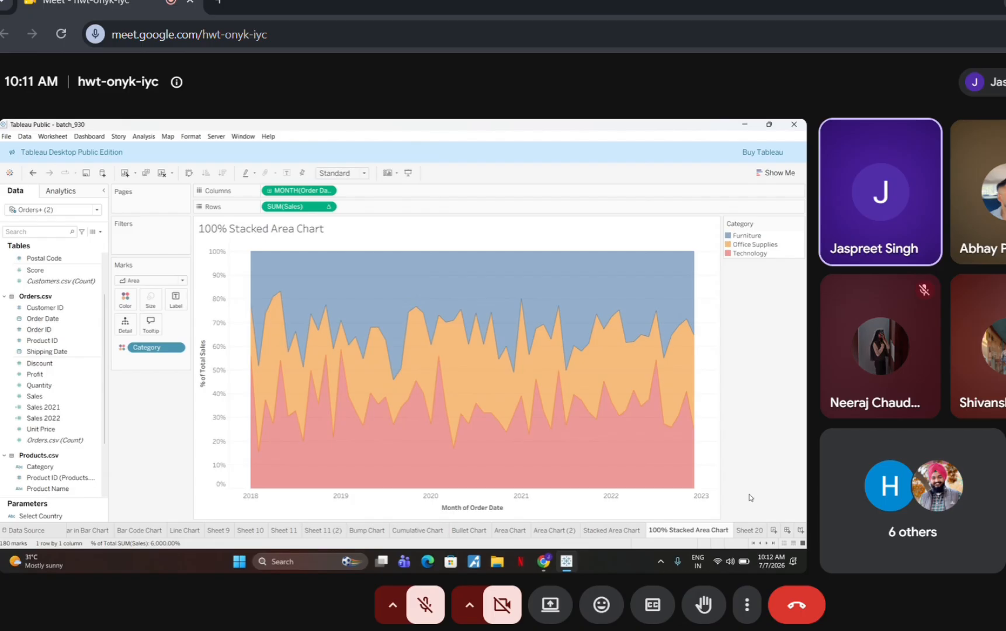
mouse_move(812, 622)
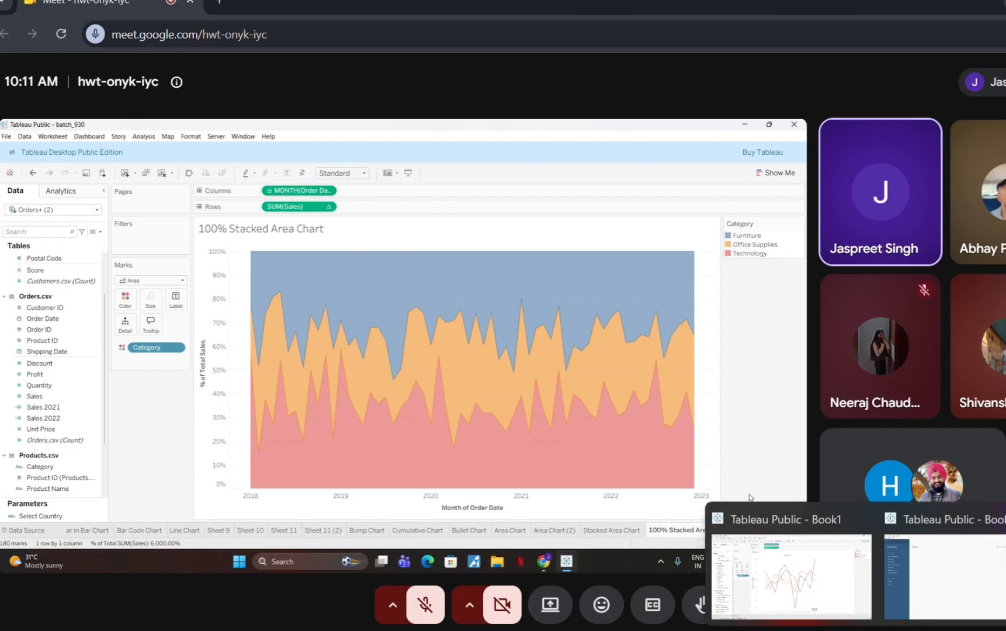
click(811, 570)
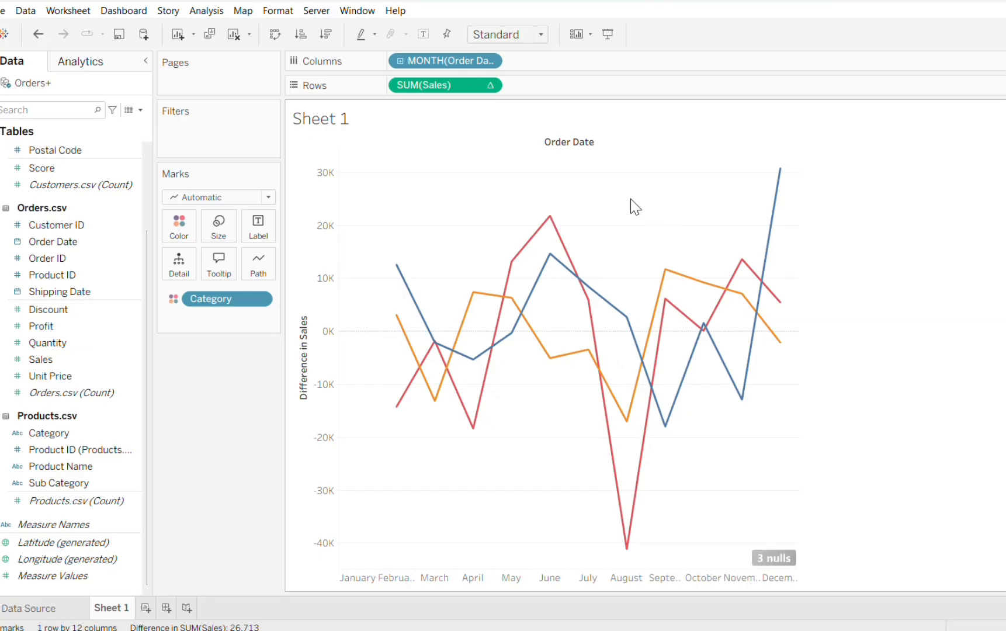
click(489, 85)
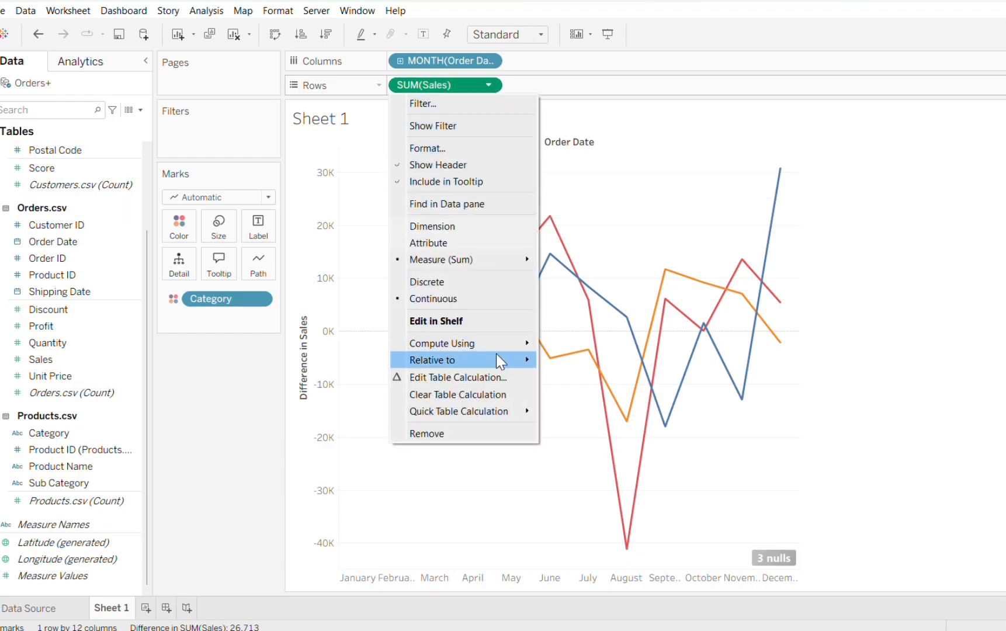
mouse_move(496, 414)
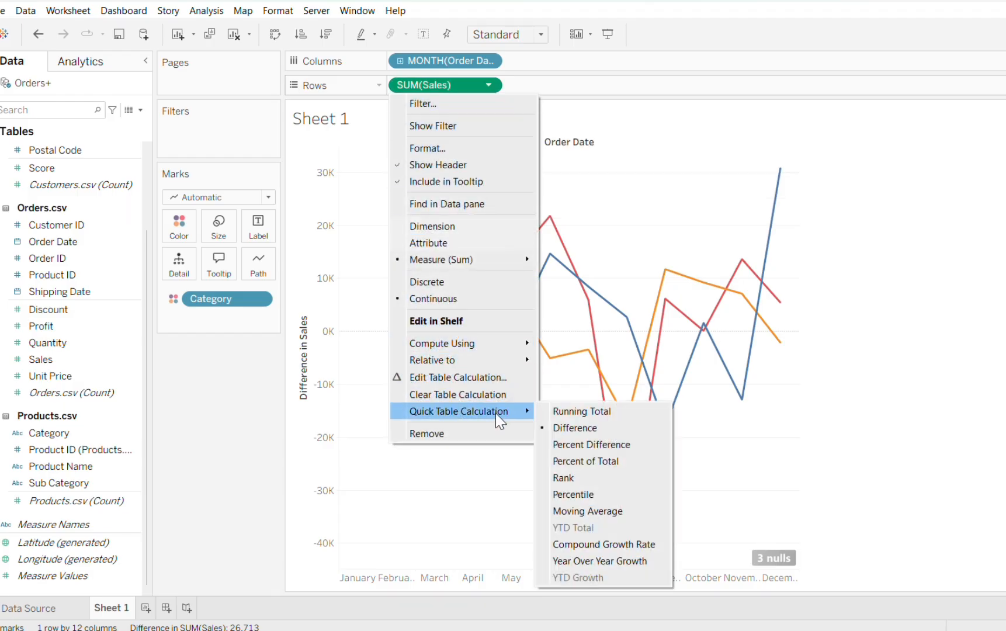
click(583, 487)
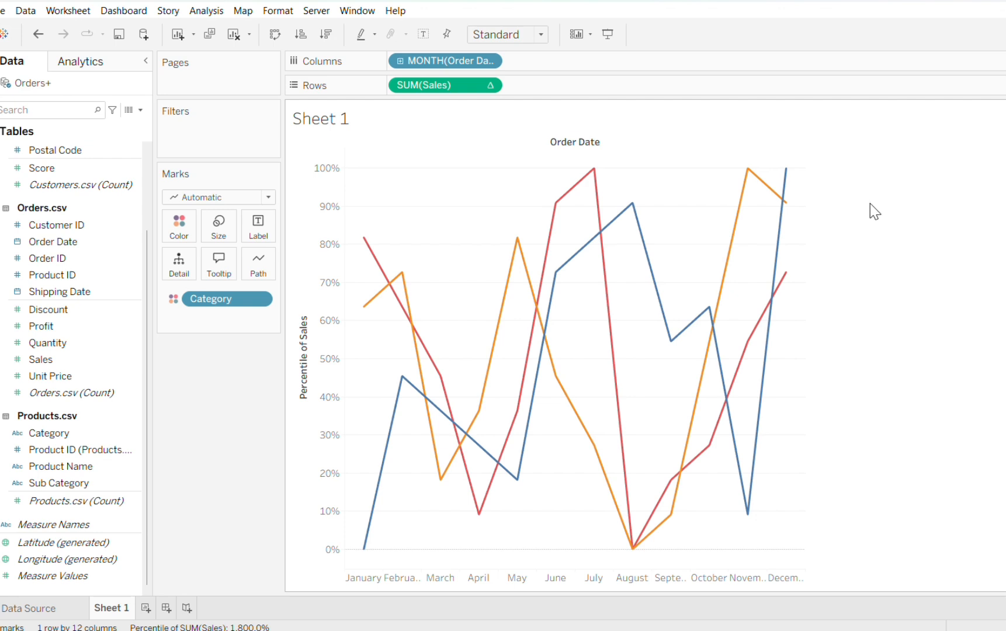
Review the table calculation settings of SUM(Sales) on the rows, including its Compute Using options
click(486, 88)
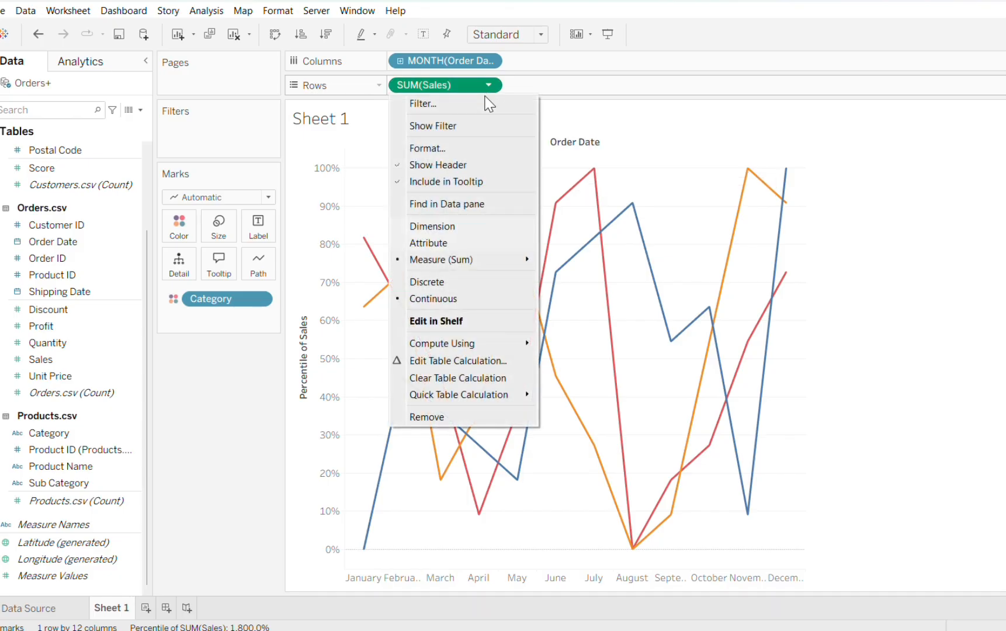
click(475, 361)
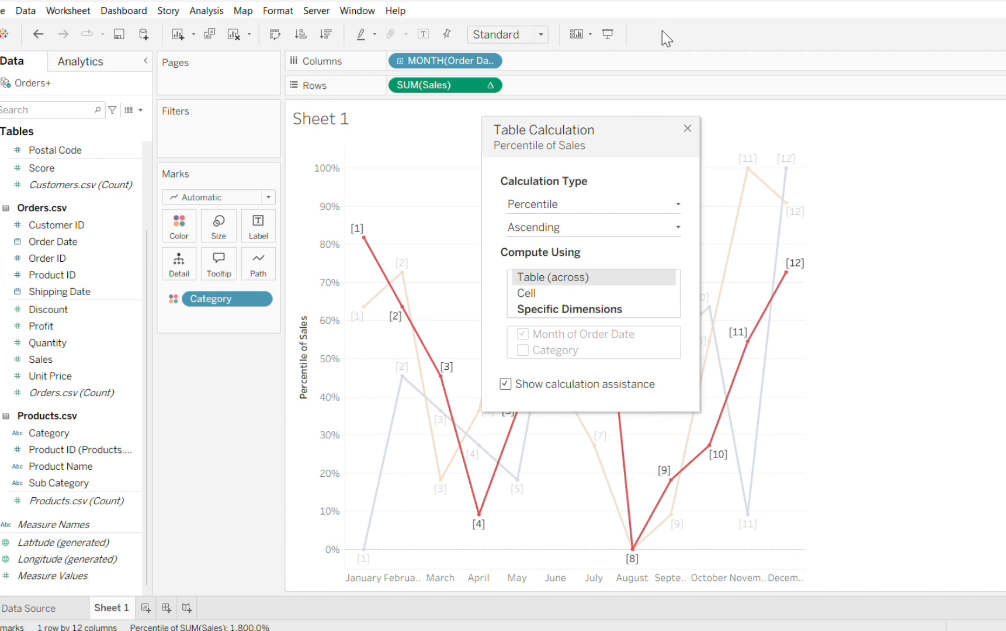
click(687, 129)
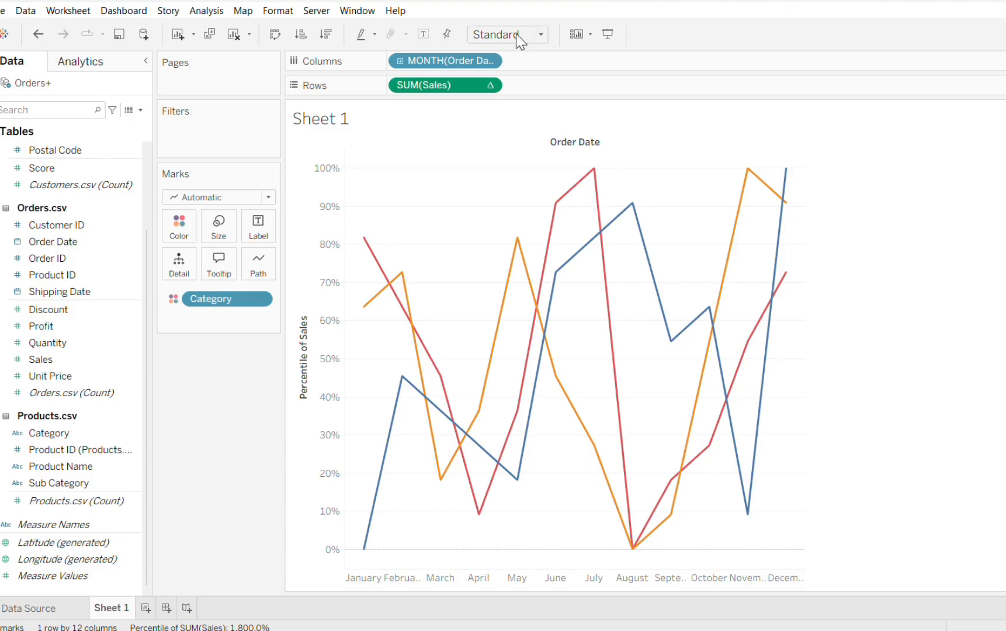
Set the fit of Sheet 1 to Entire View
click(488, 35)
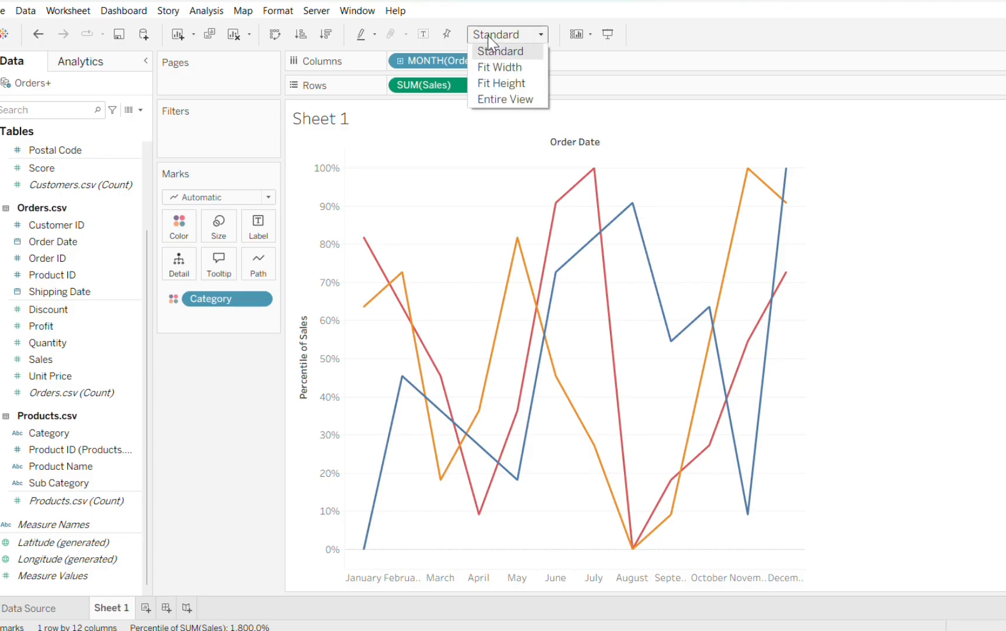
click(508, 99)
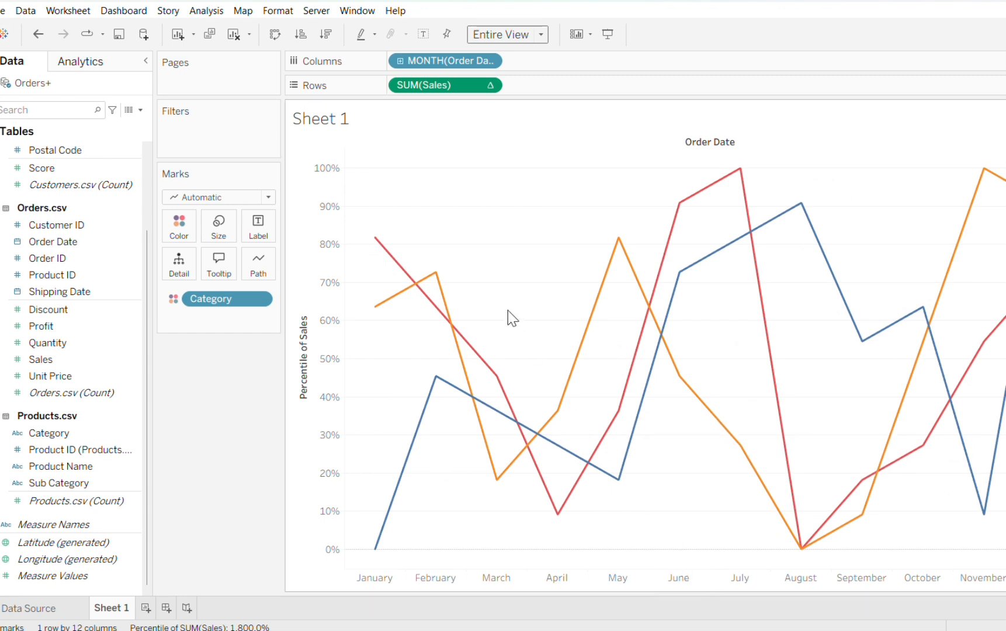
Examine the general range, scale and title settings of the Percentile of Sales axis
click(331, 168)
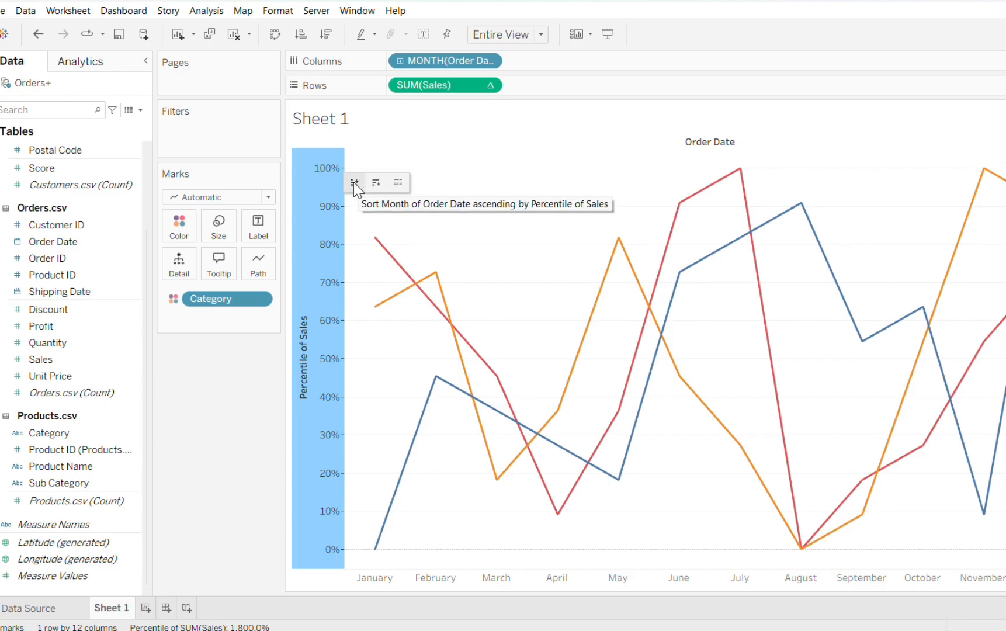
click(324, 162)
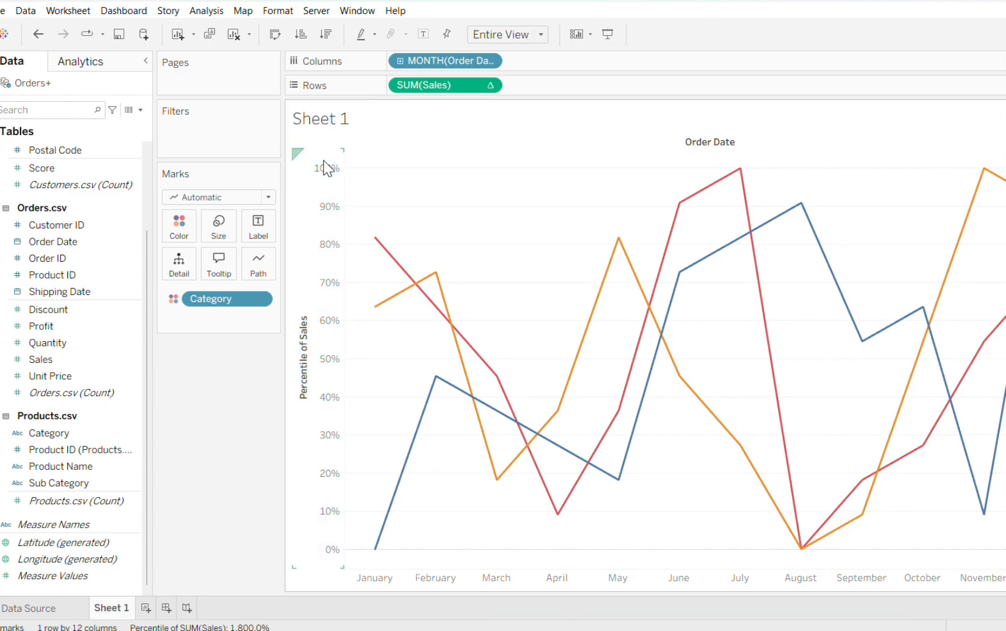
right_click(324, 162)
click(323, 161)
click(324, 161)
click(324, 162)
double_click(324, 162)
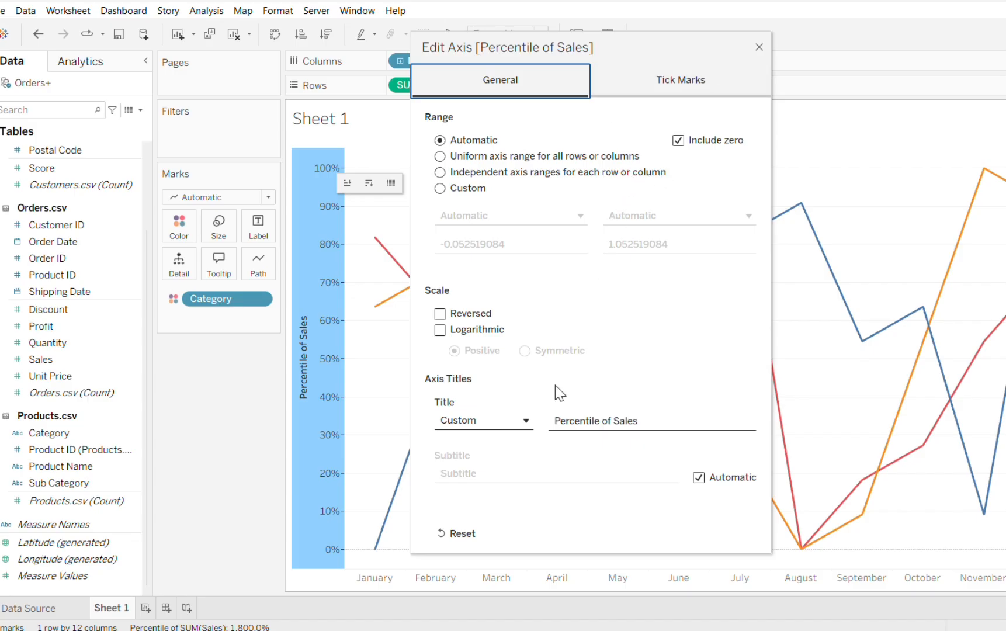
click(758, 47)
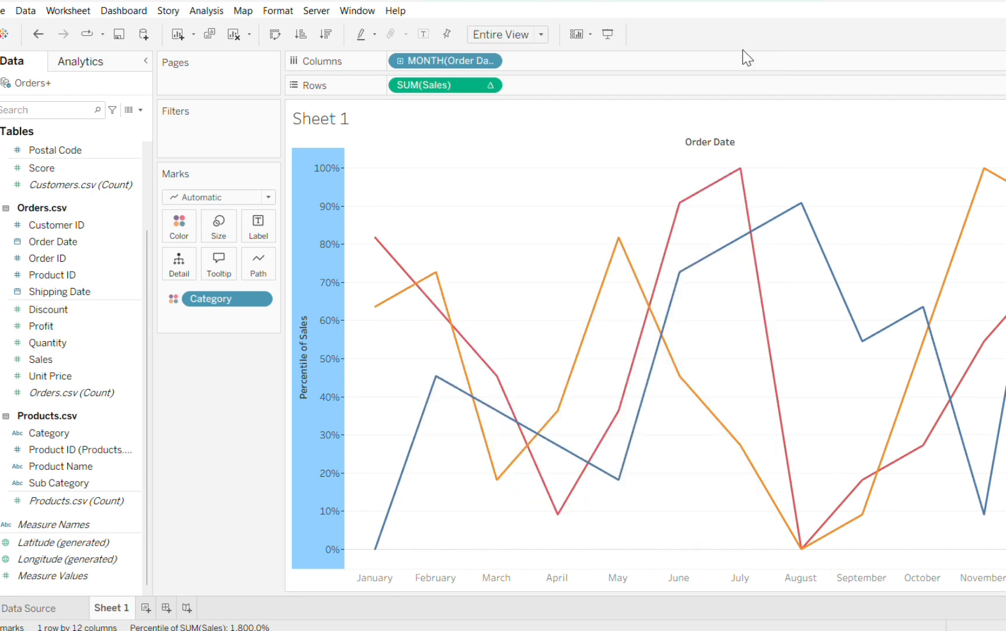
double_click(329, 176)
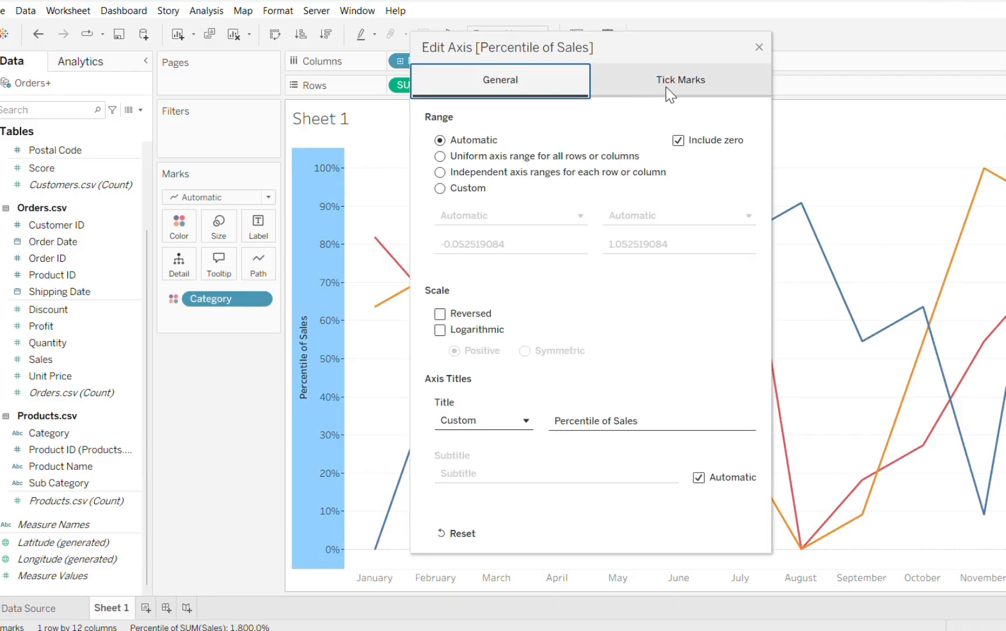
click(759, 47)
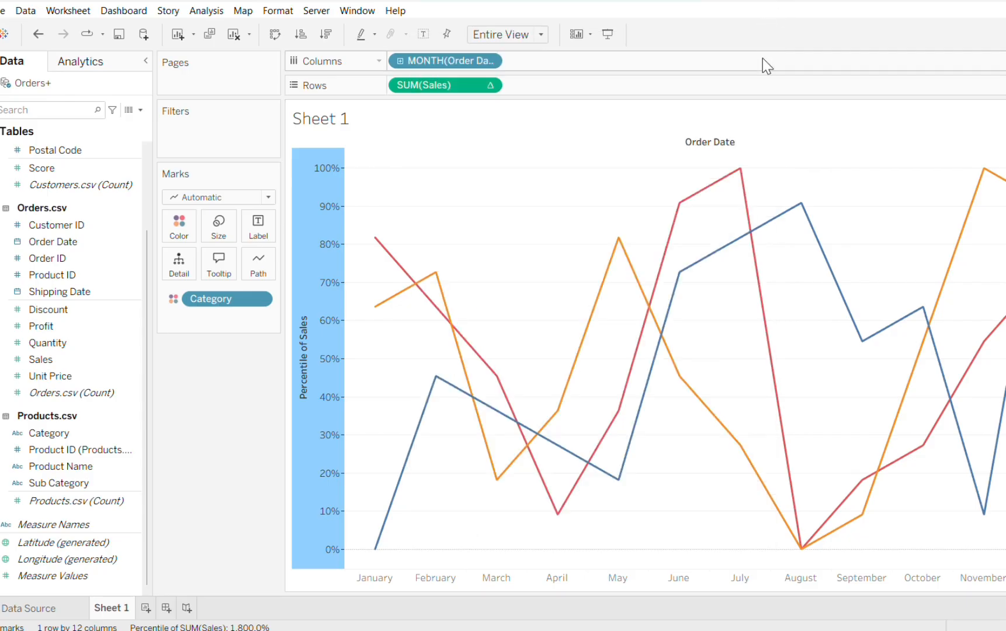
Switch to the Google Meet window and open the blank Sheet 20 in the shared batch_930 workbook
mouse_move(807, 630)
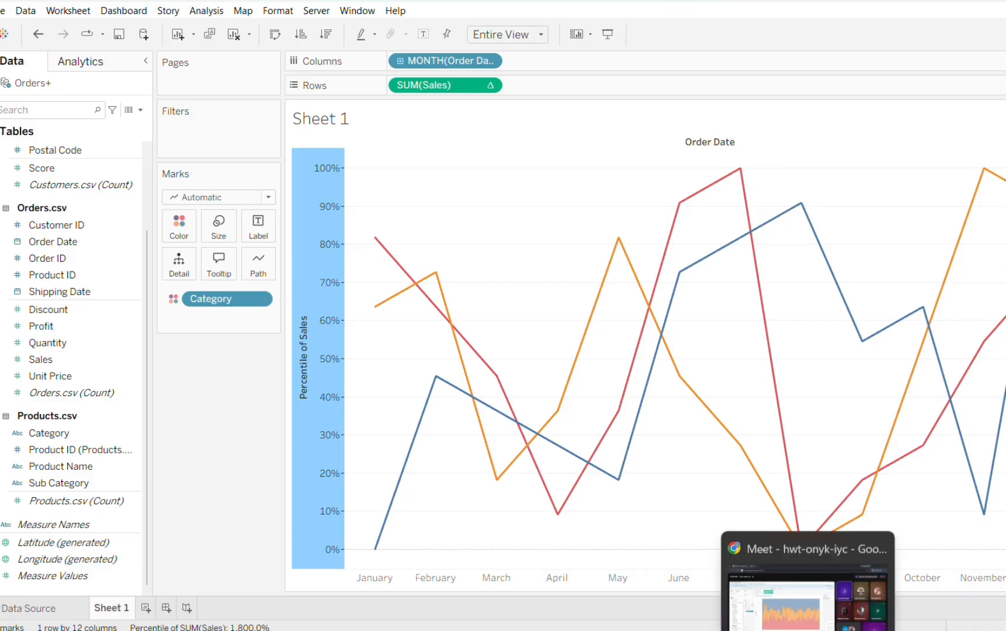
click(807, 578)
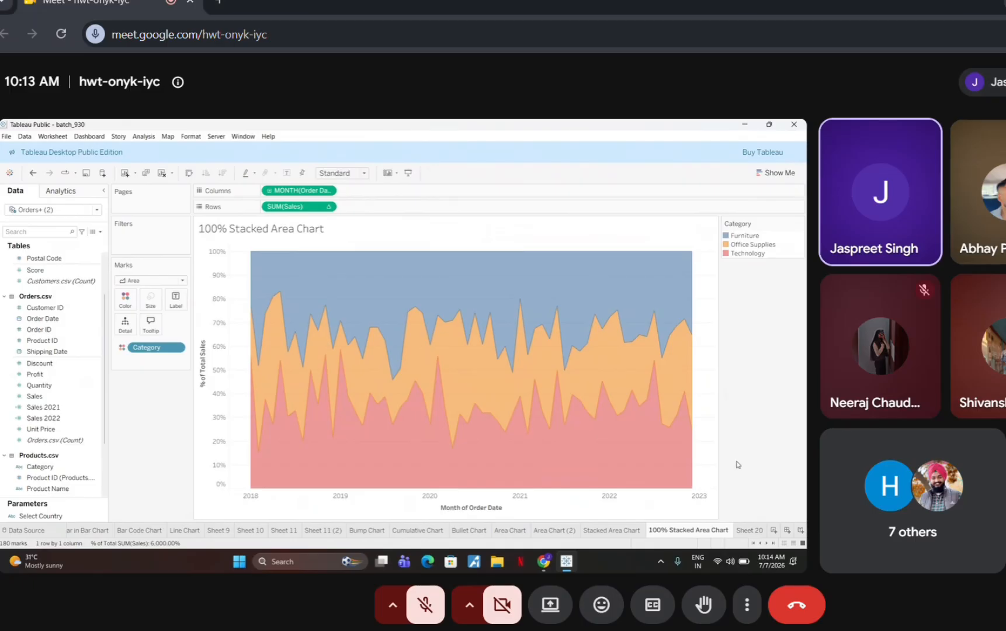
click(748, 530)
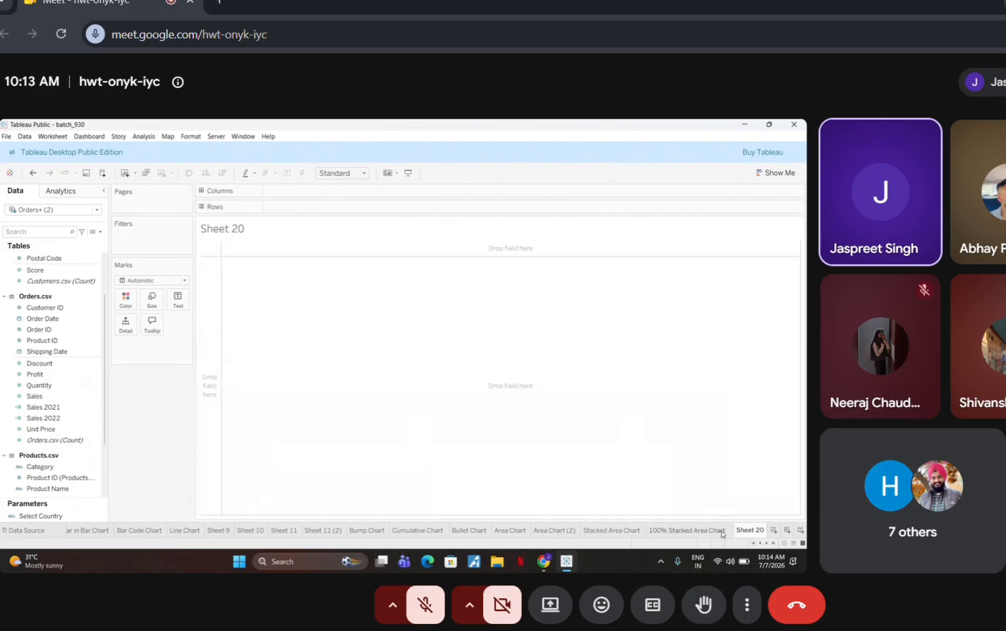
click(722, 528)
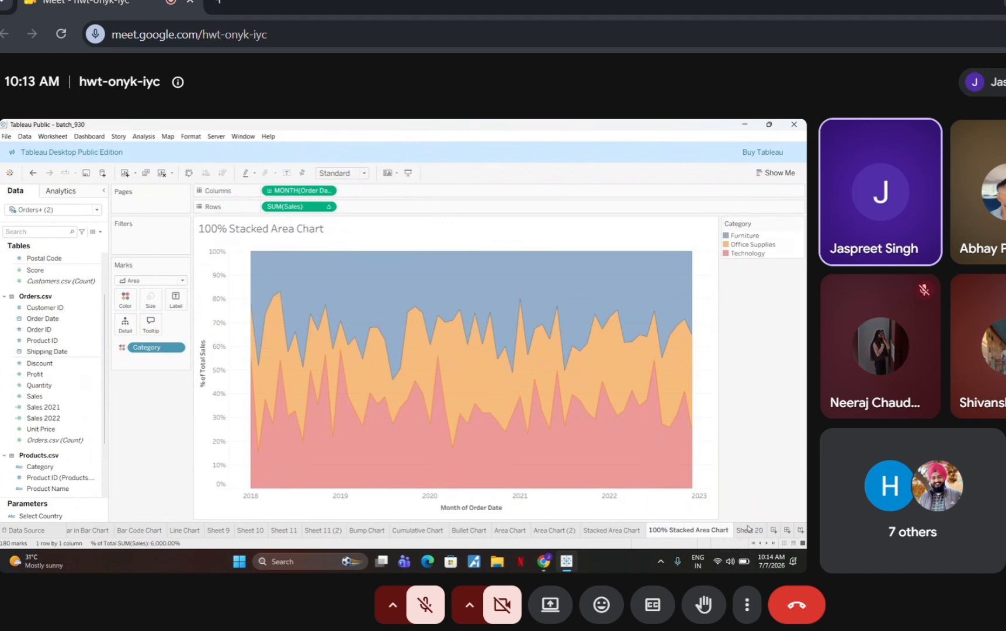
click(748, 529)
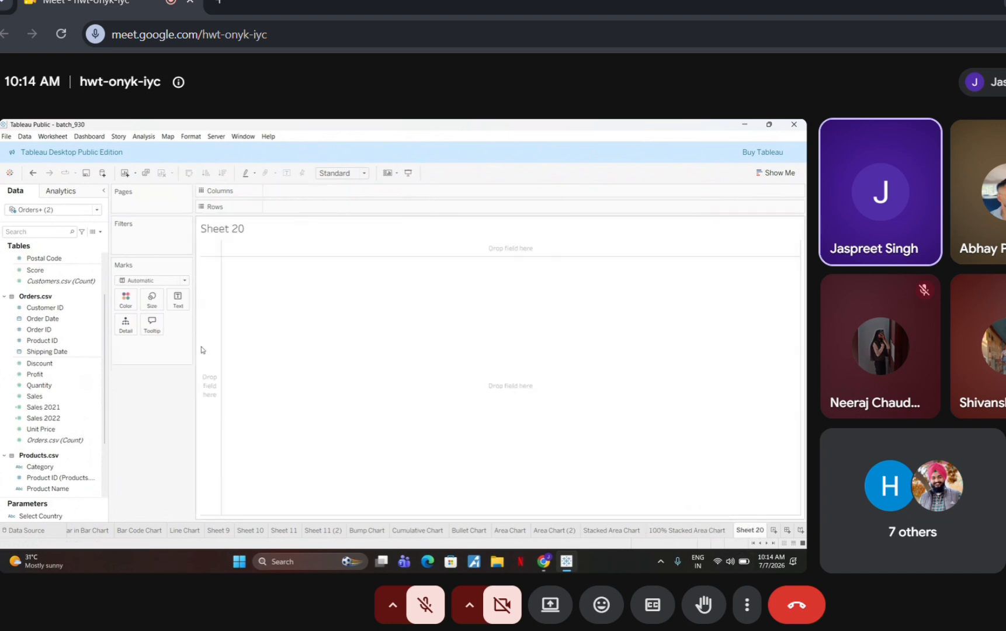
Place the Country field on the columns of Sheet 20
click(39, 375)
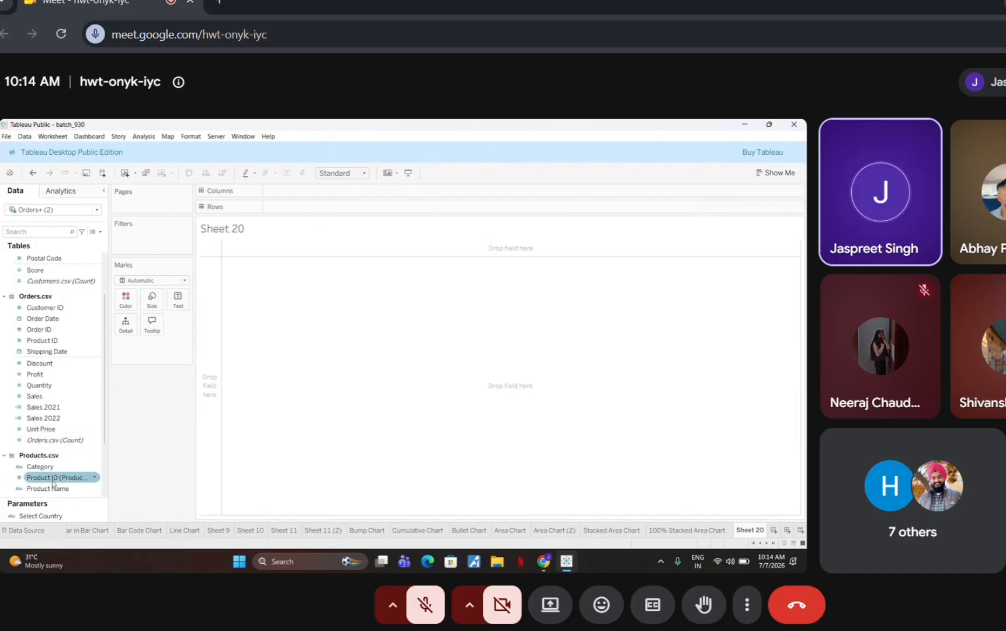
click(55, 430)
click(49, 387)
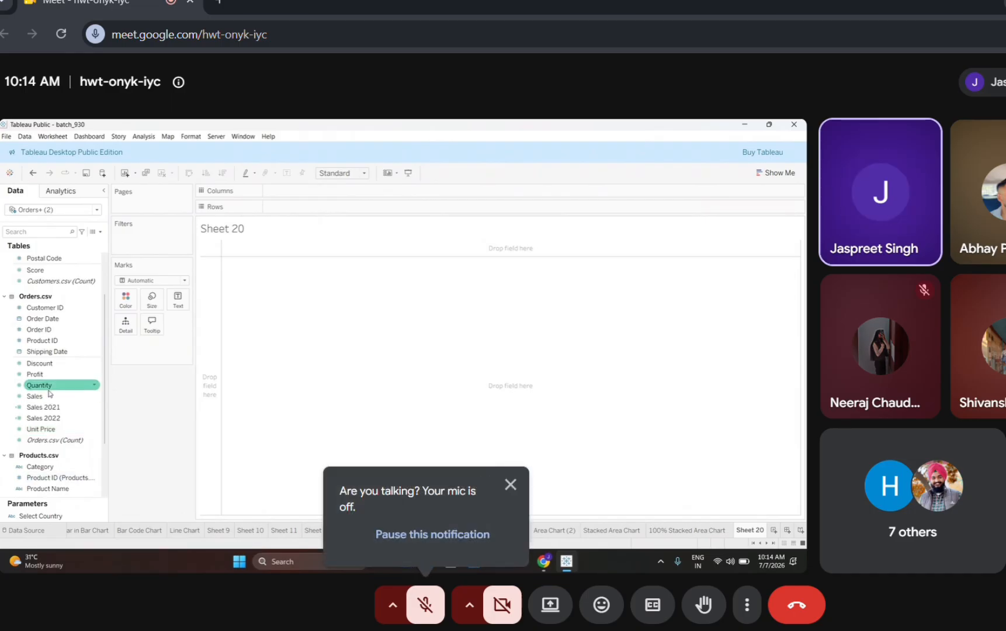
scroll(50, 394, up, 2)
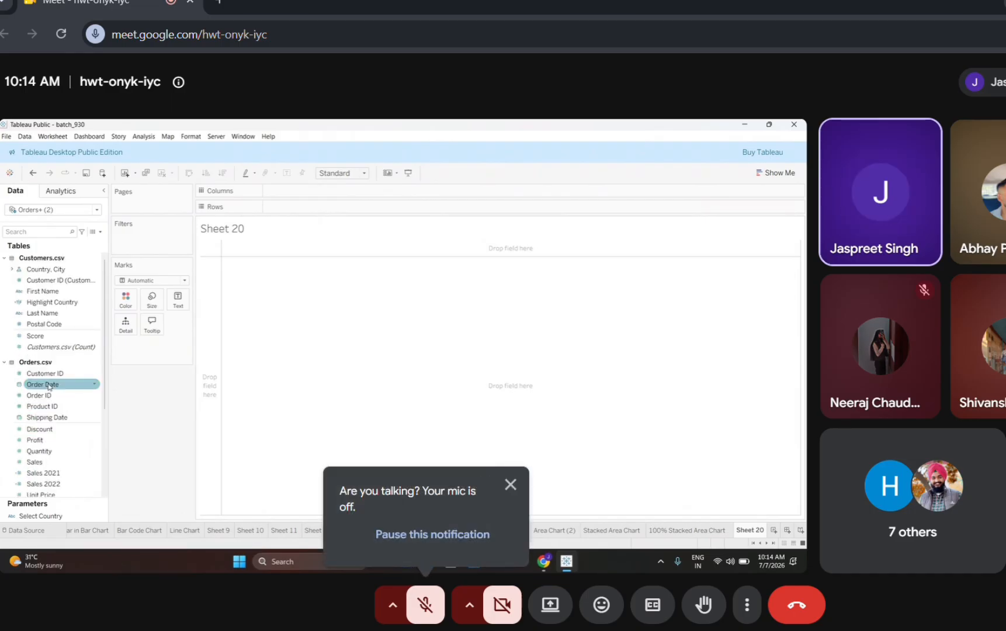
click(39, 270)
click(41, 270)
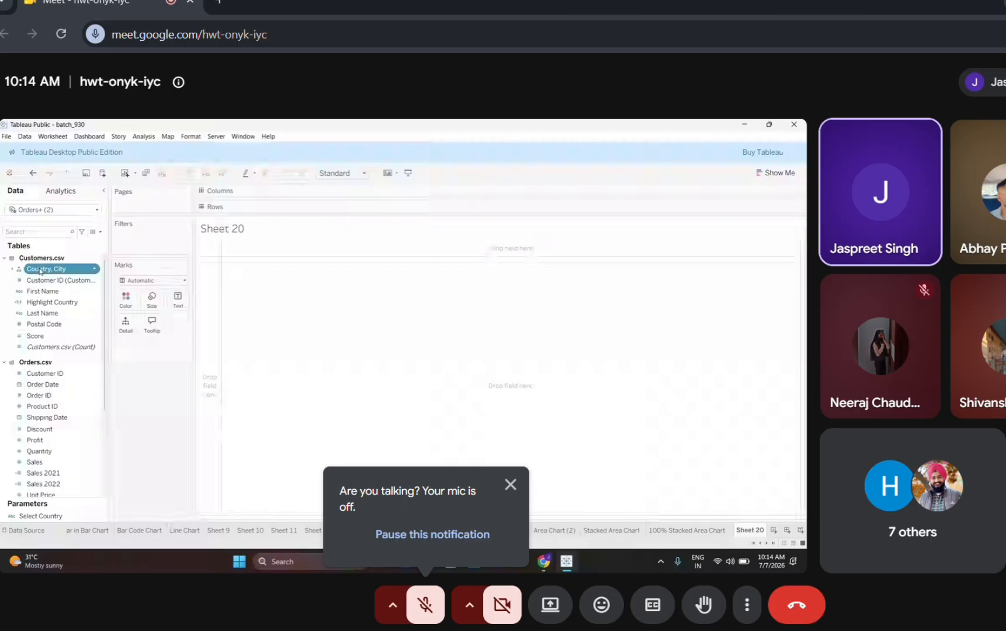
drag(40, 270, 292, 191)
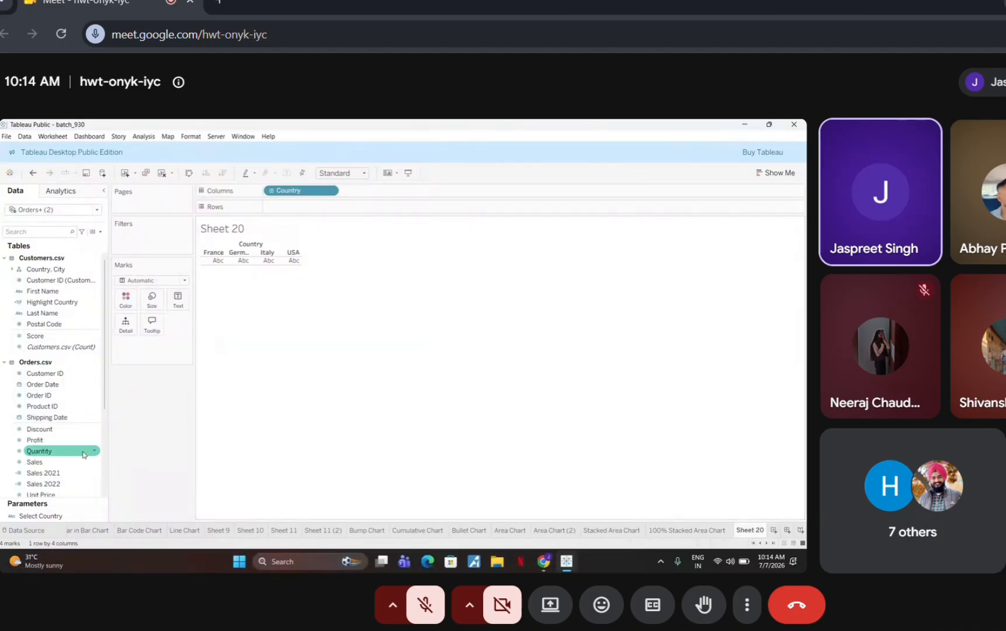
Place the Category field on the rows of Sheet 20
scroll(53, 446, down, 3)
drag(39, 428, 286, 215)
drag(285, 214, 272, 211)
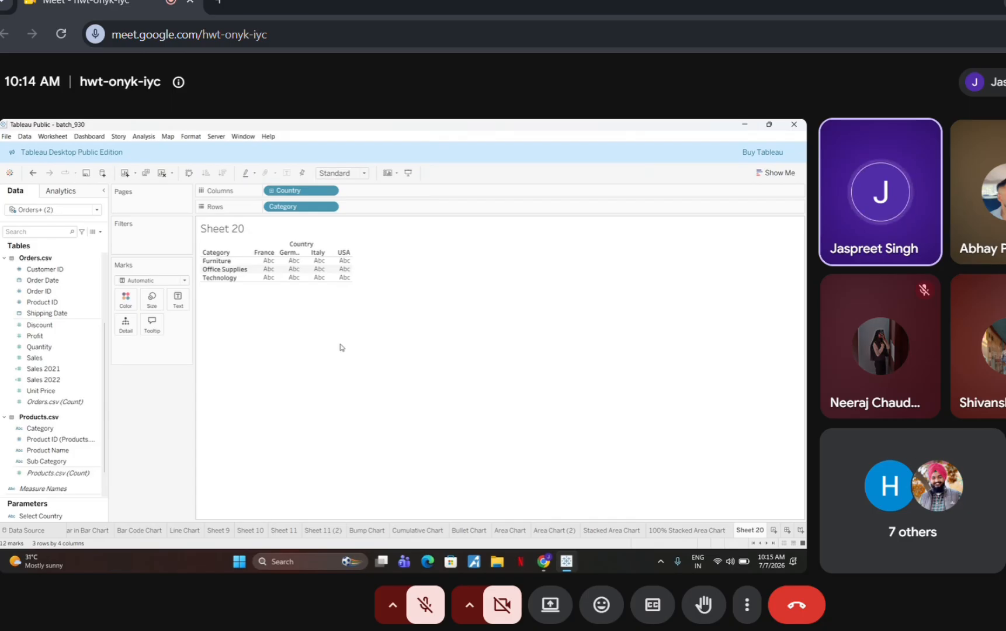
Set the fit of Sheet 20 to Entire View
mouse_move(337, 280)
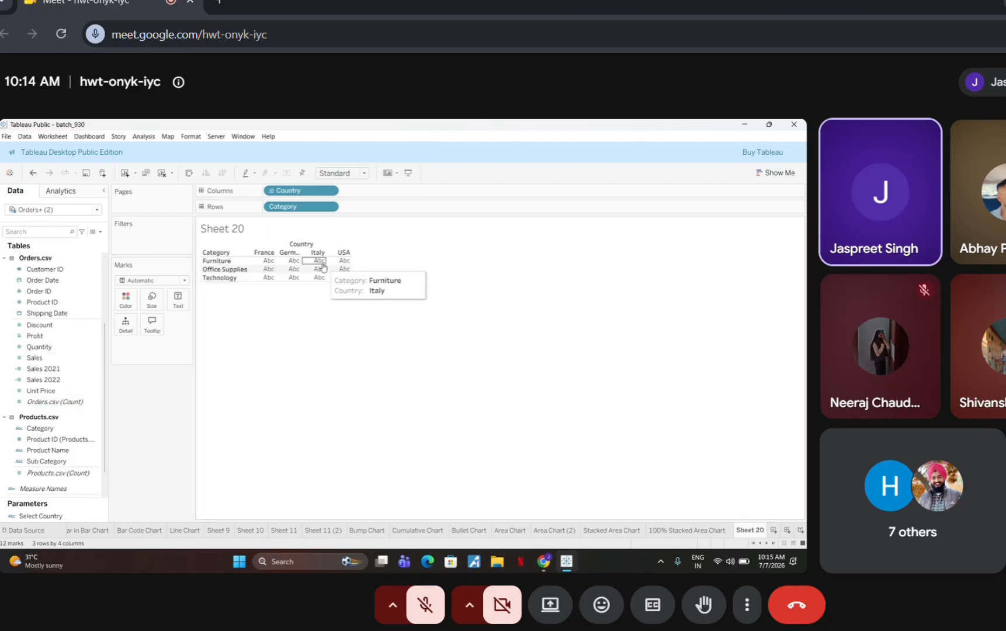
click(367, 173)
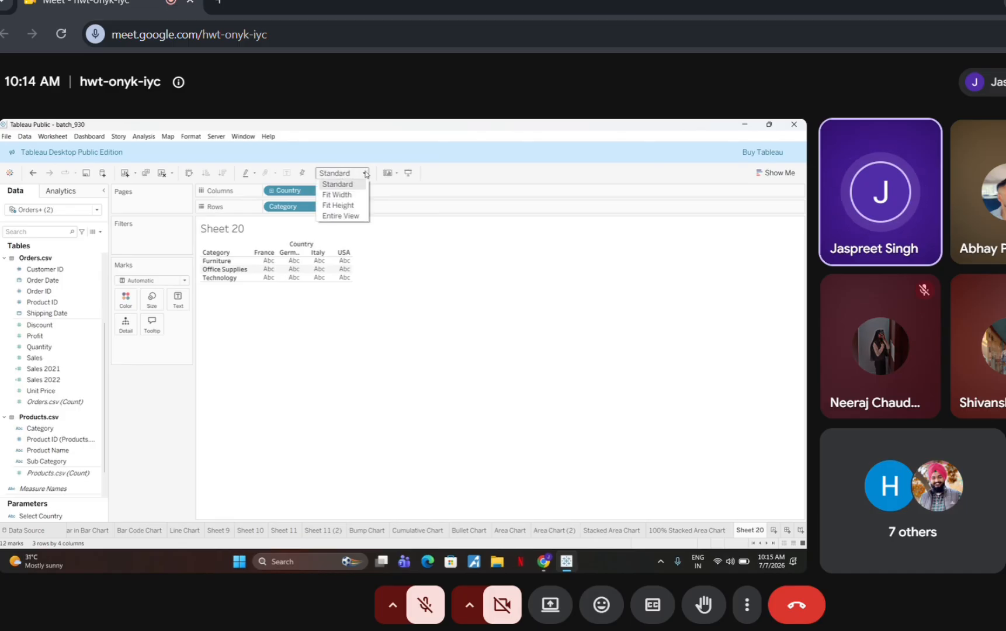
click(351, 216)
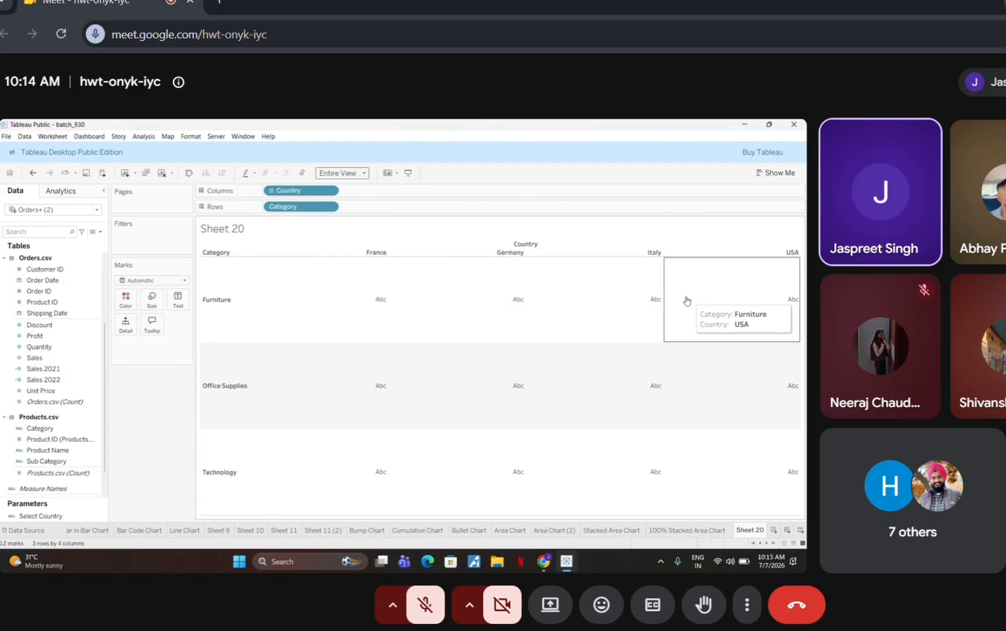
Add Order Date to the columns after Country and set it to continuous Quarter
drag(32, 279, 366, 191)
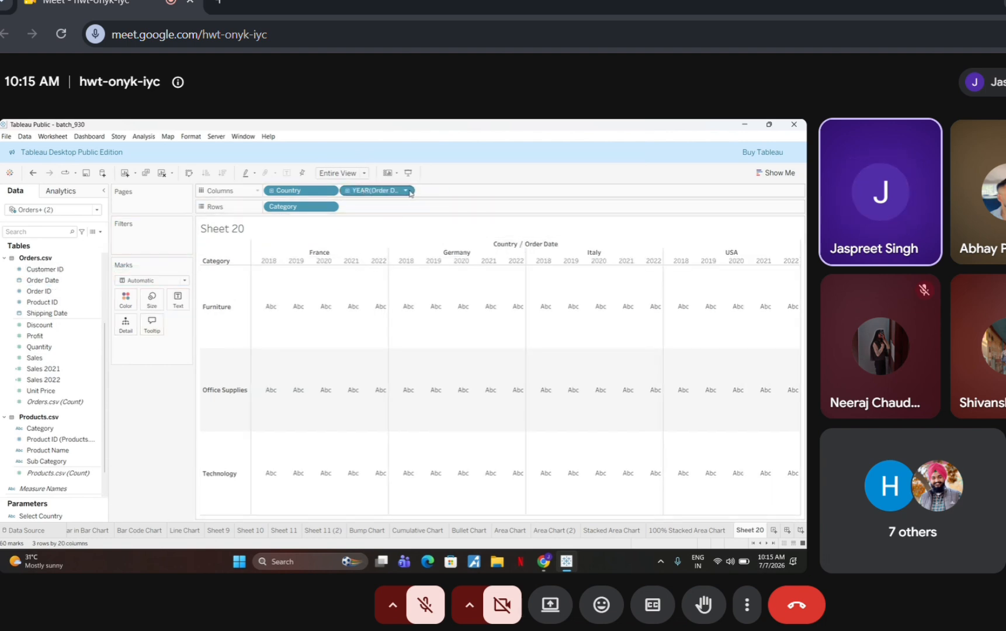
click(405, 191)
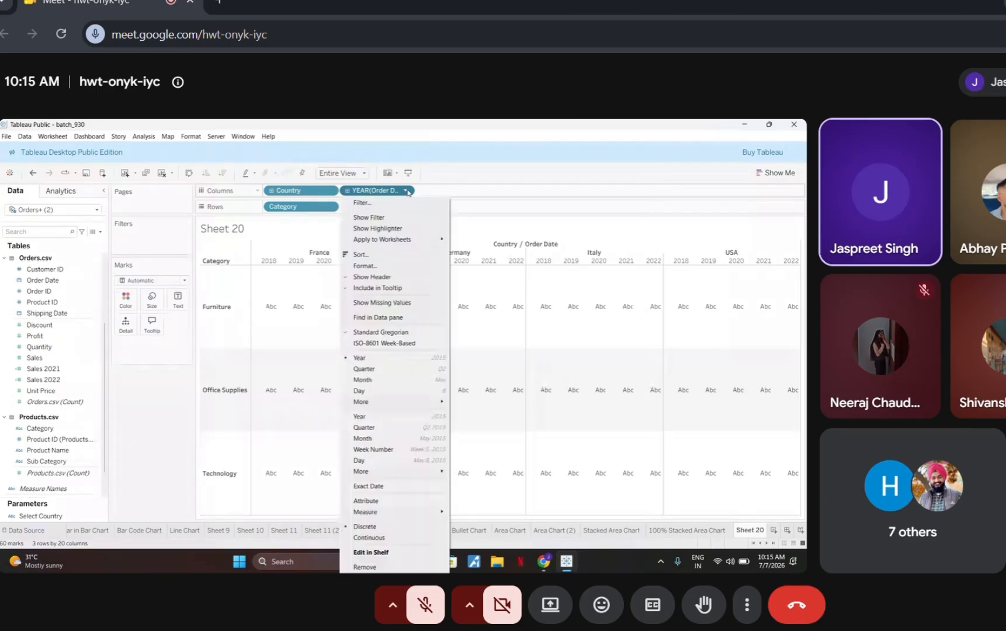
click(370, 428)
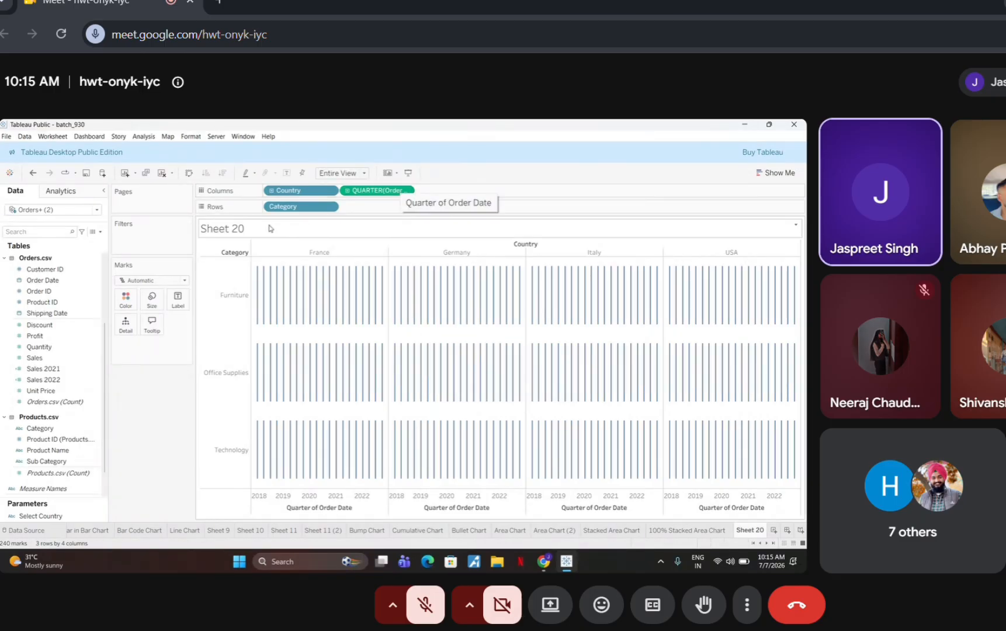
Add Sales to the rows after Category and change the mark type to Area
click(33, 358)
drag(34, 359, 362, 208)
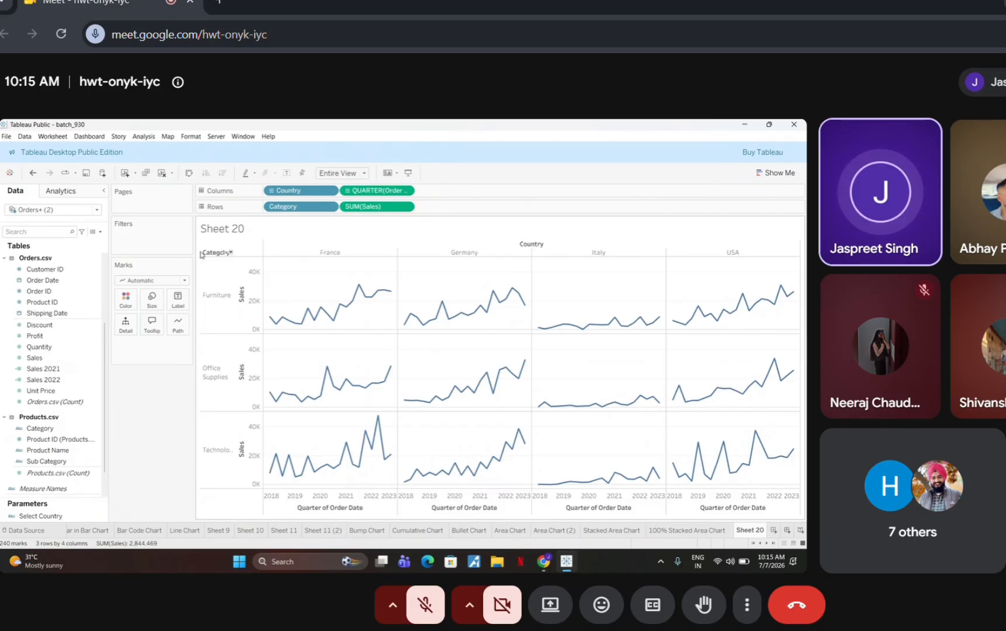
click(187, 282)
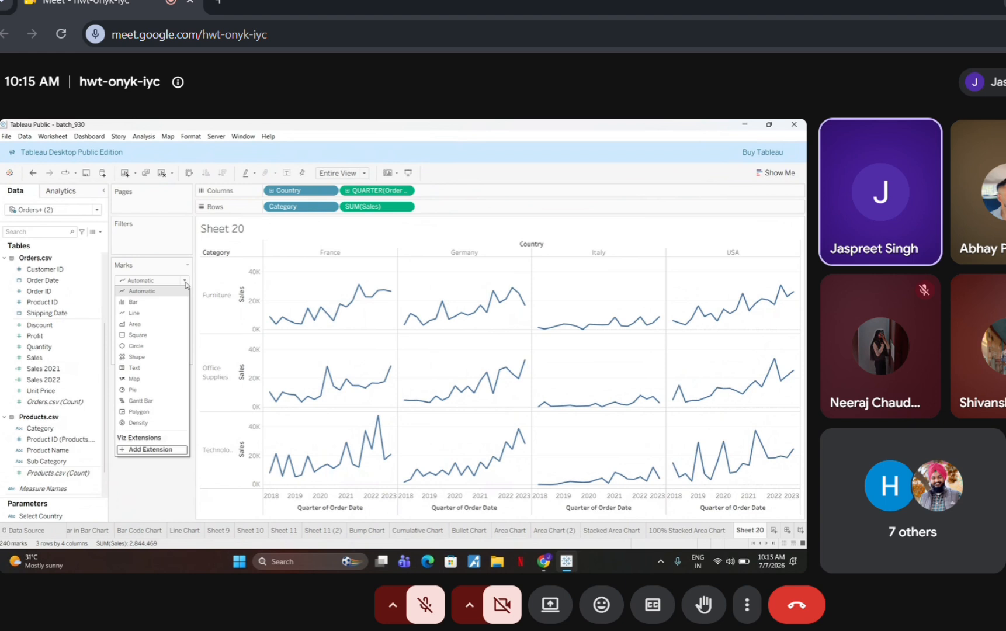
click(152, 325)
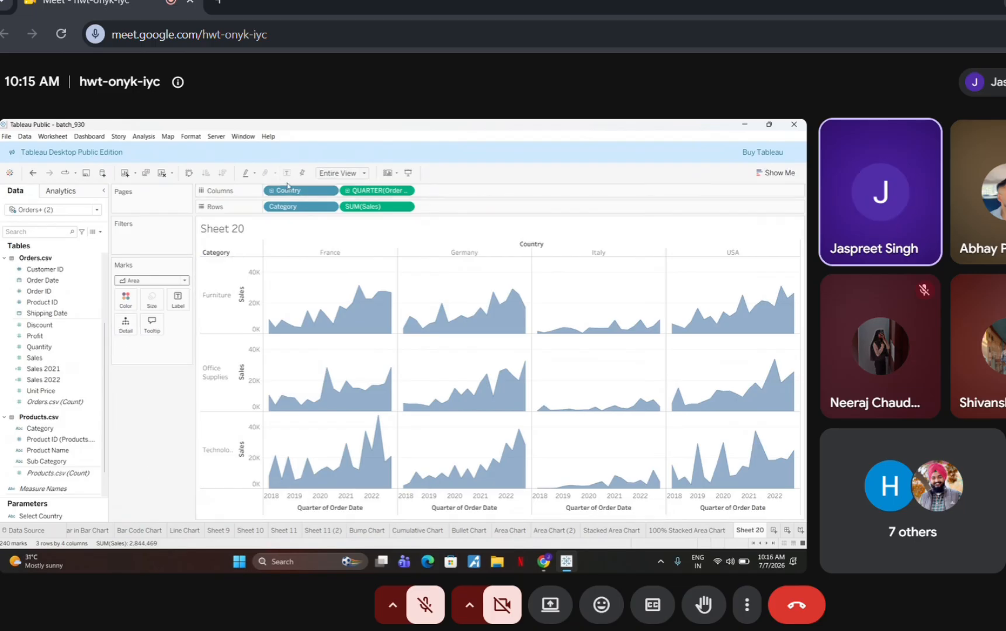
Color the areas by Country while keeping Country on the columns, undoing the move that took it off them
drag(296, 191, 119, 297)
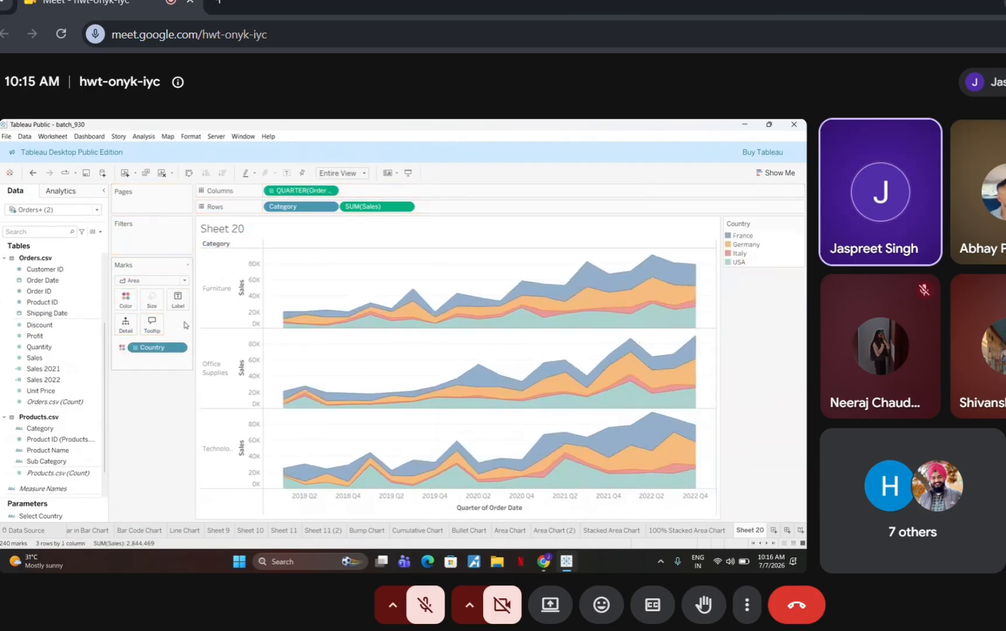
key(ctrl+z)
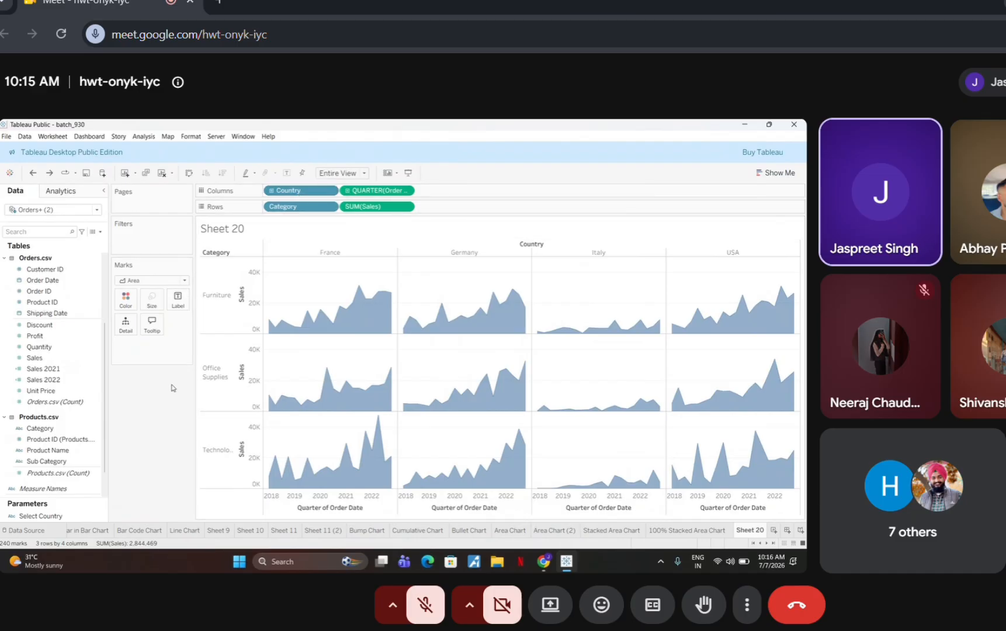
drag(307, 188, 125, 299)
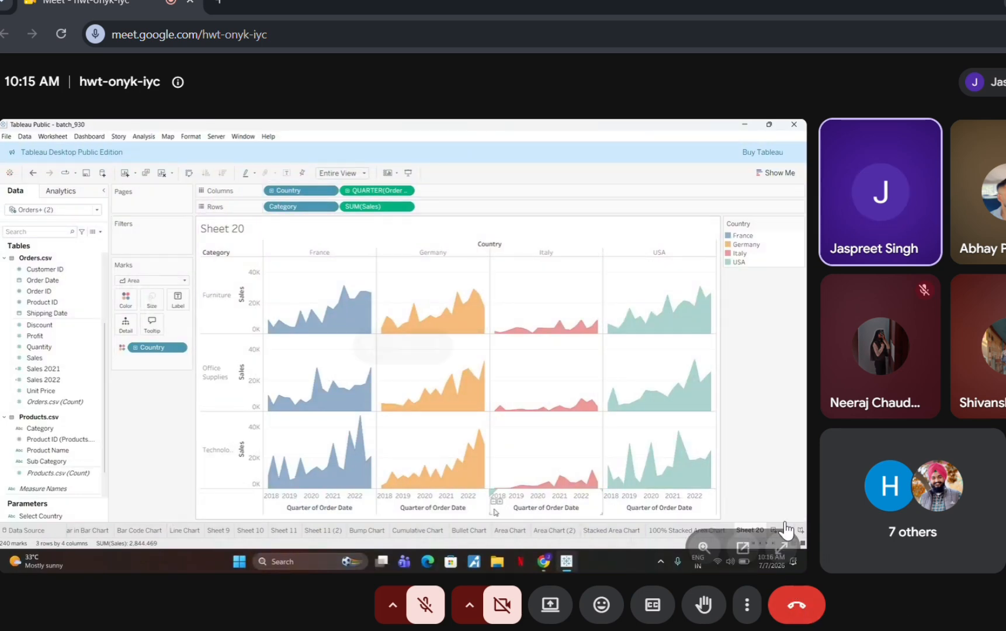
Switch to the Tableau Public Book1 window and add a new blank worksheet
mouse_move(876, 630)
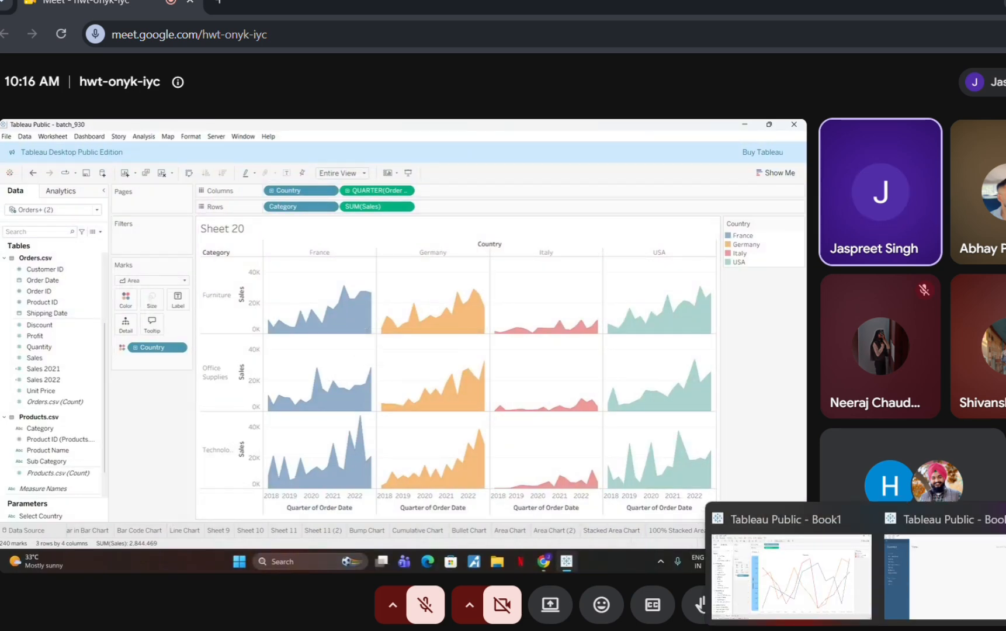
click(788, 565)
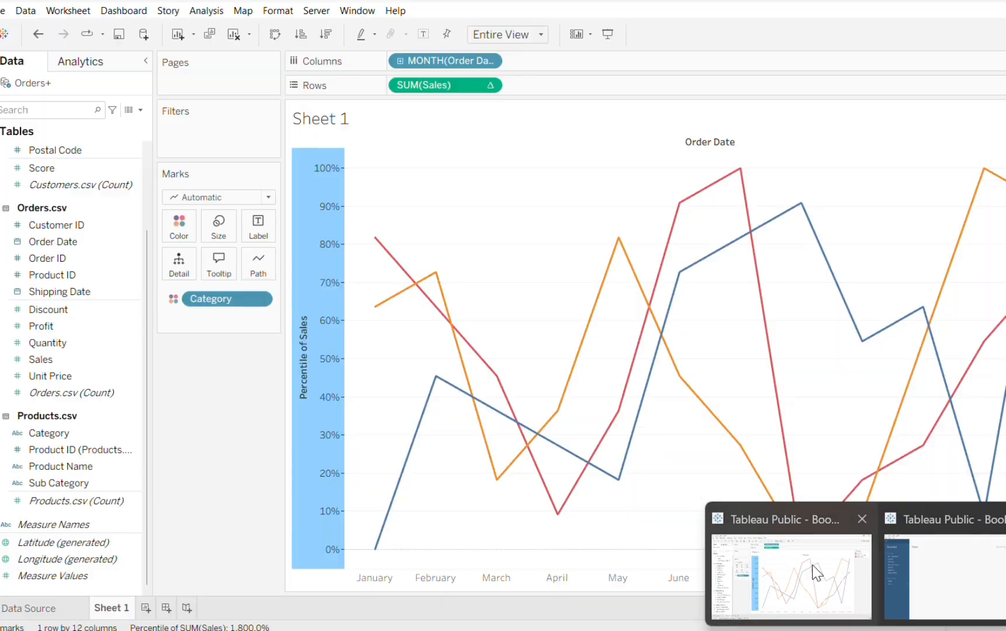
click(811, 564)
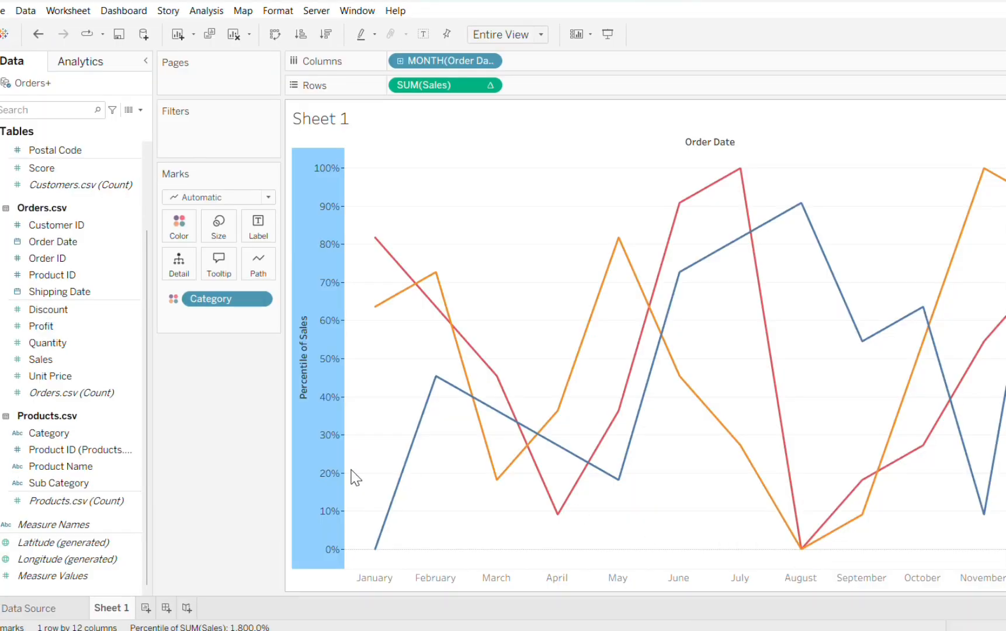
click(145, 608)
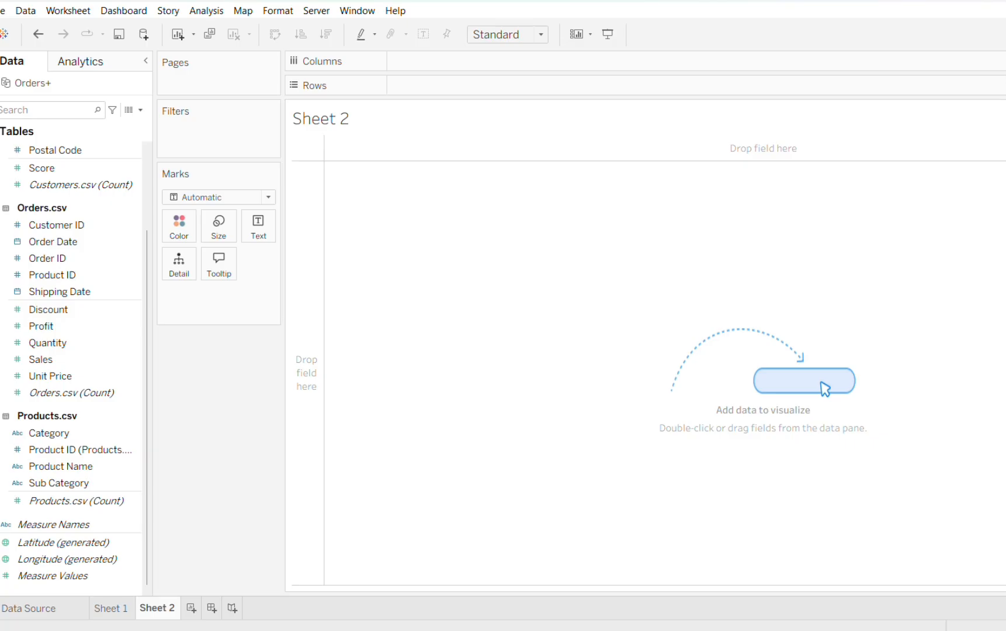
Switch back to the Google Meet window and open the label alignment options of the pie chart on Sheet 21
click(808, 629)
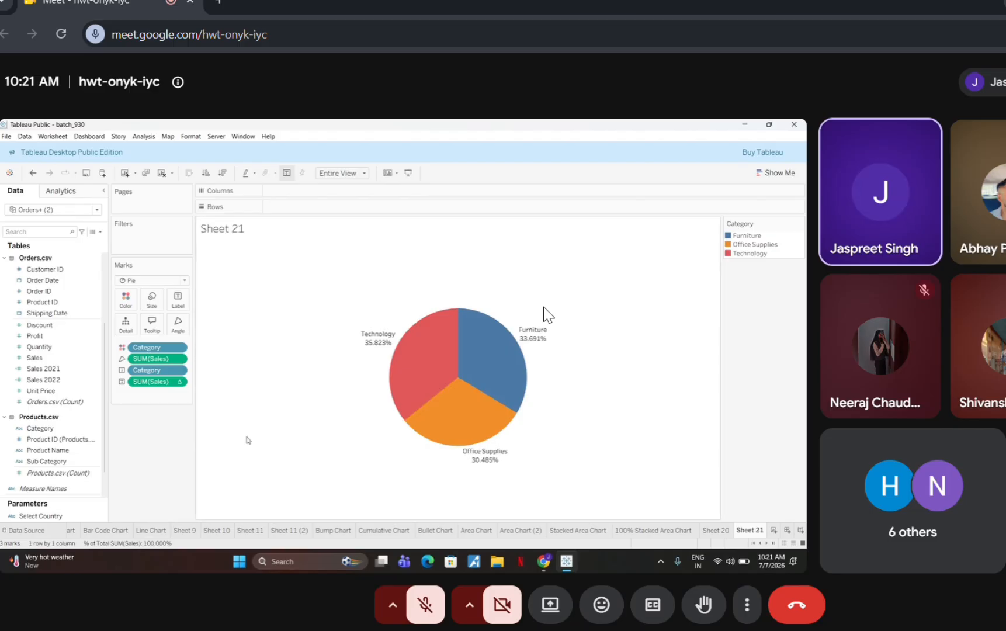
click(179, 300)
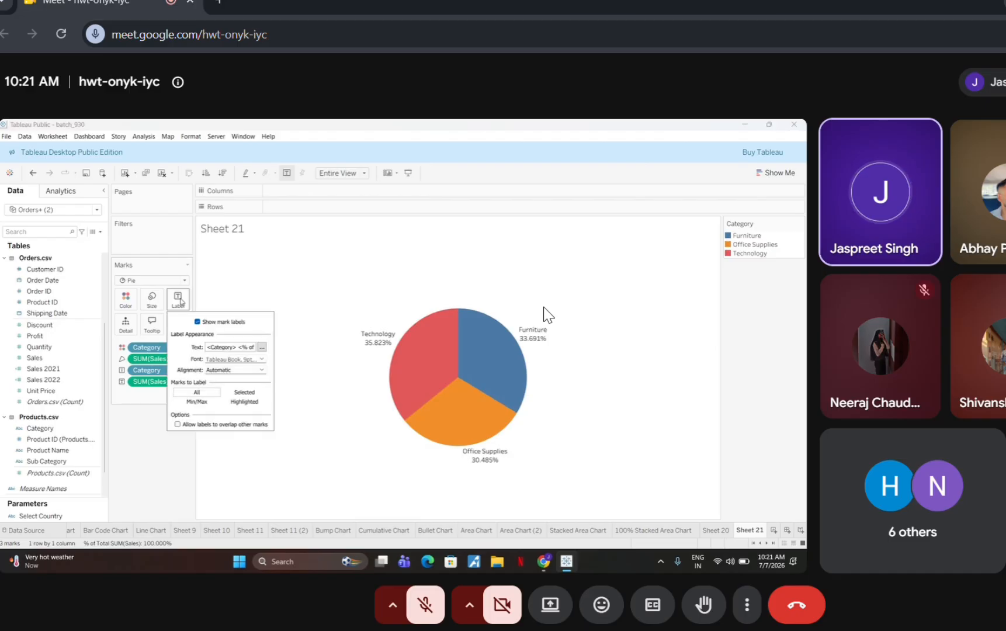
click(261, 369)
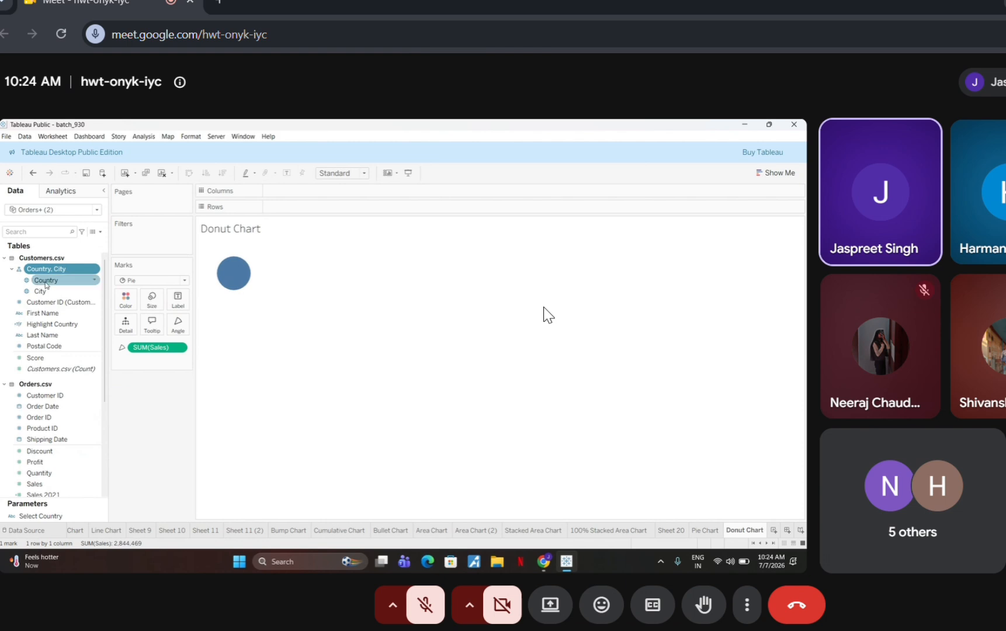
Color the pie on the Donut Chart sheet by Country and set the sheet's fit to Entire View
drag(127, 304, 127, 304)
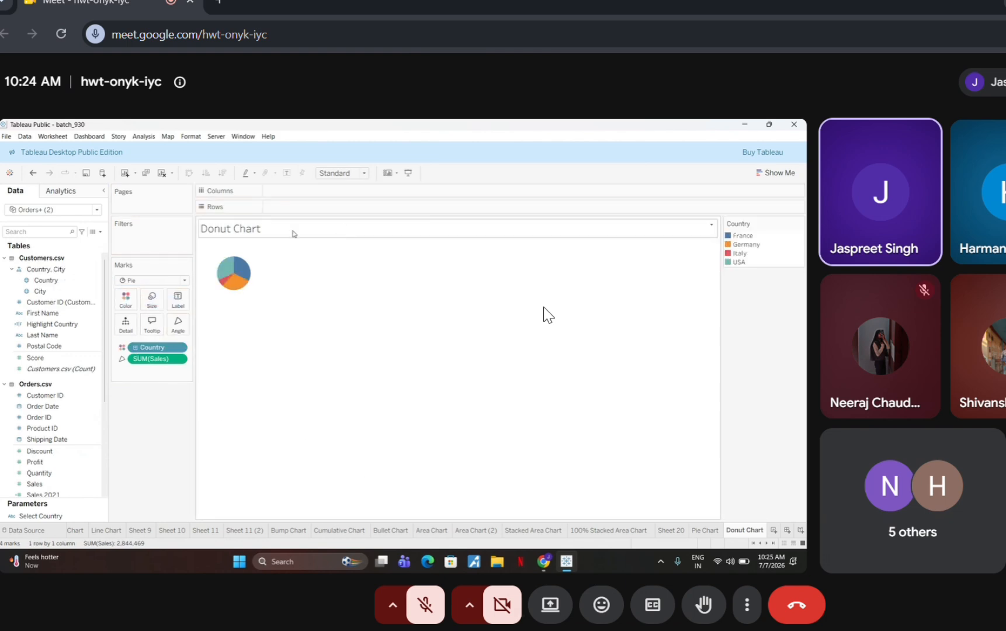
click(365, 173)
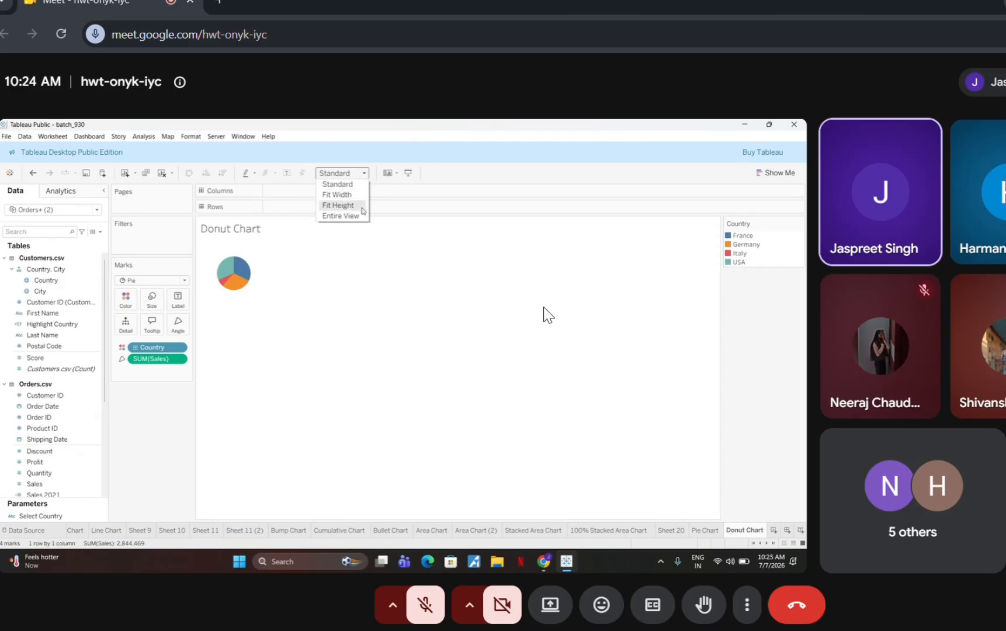
click(341, 215)
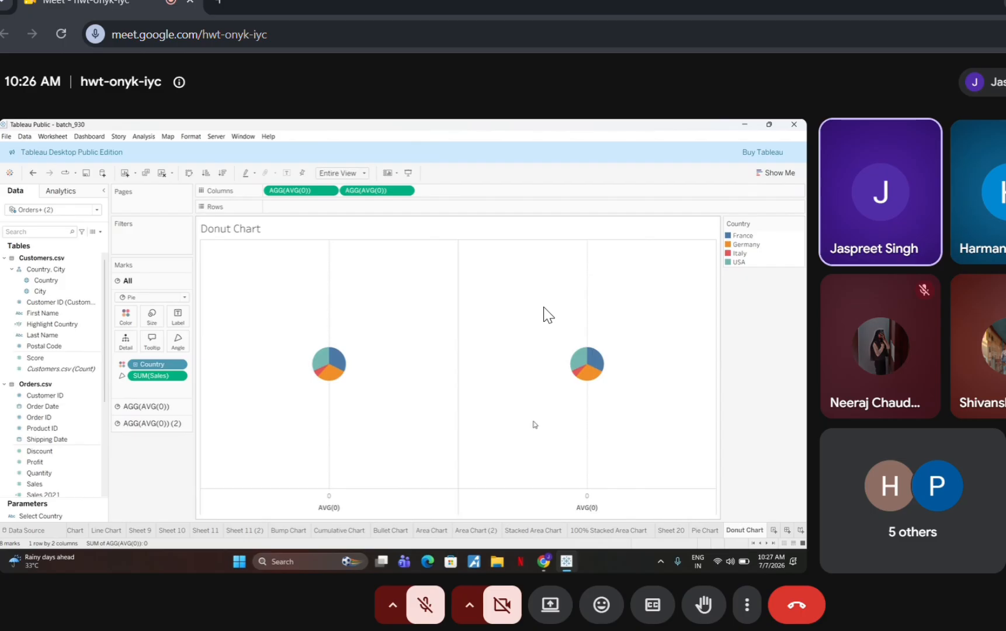
Remove SUM(Sales) and Country from the marks of the second AGG(AVG(0)) pie
click(168, 424)
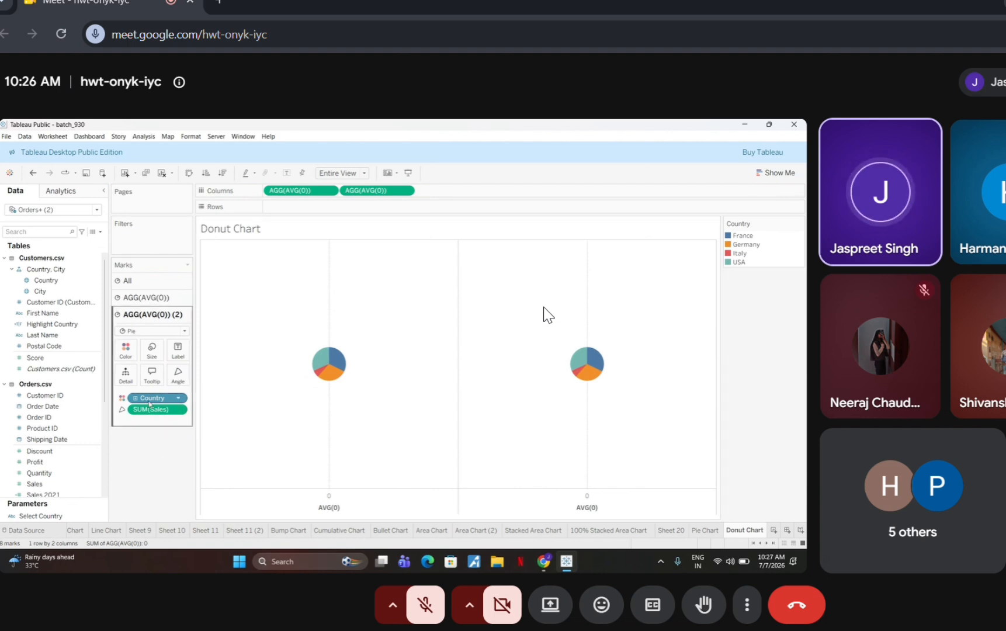
drag(161, 408, 156, 459)
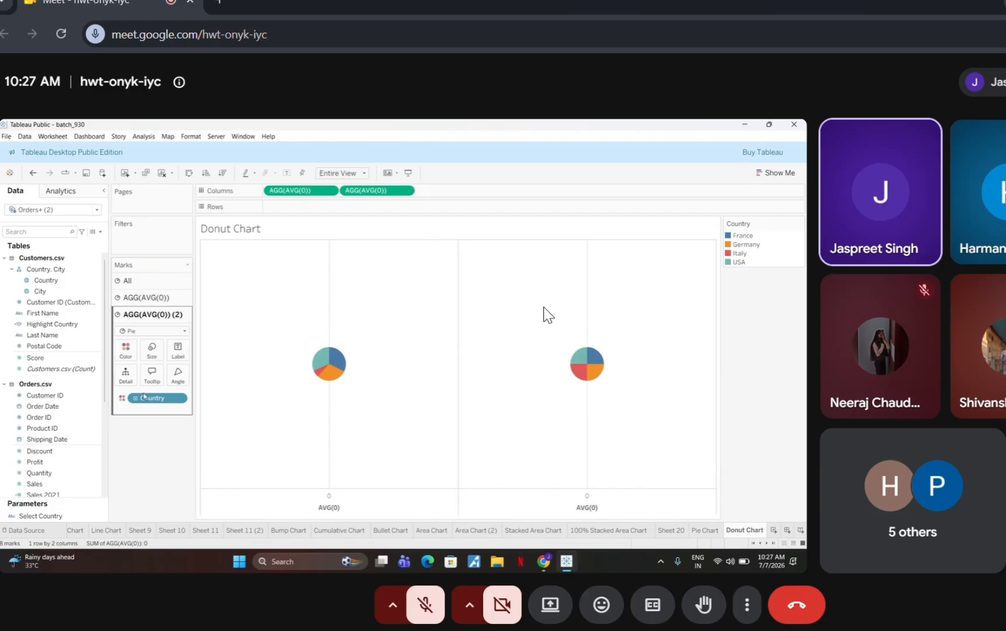
drag(146, 398, 154, 480)
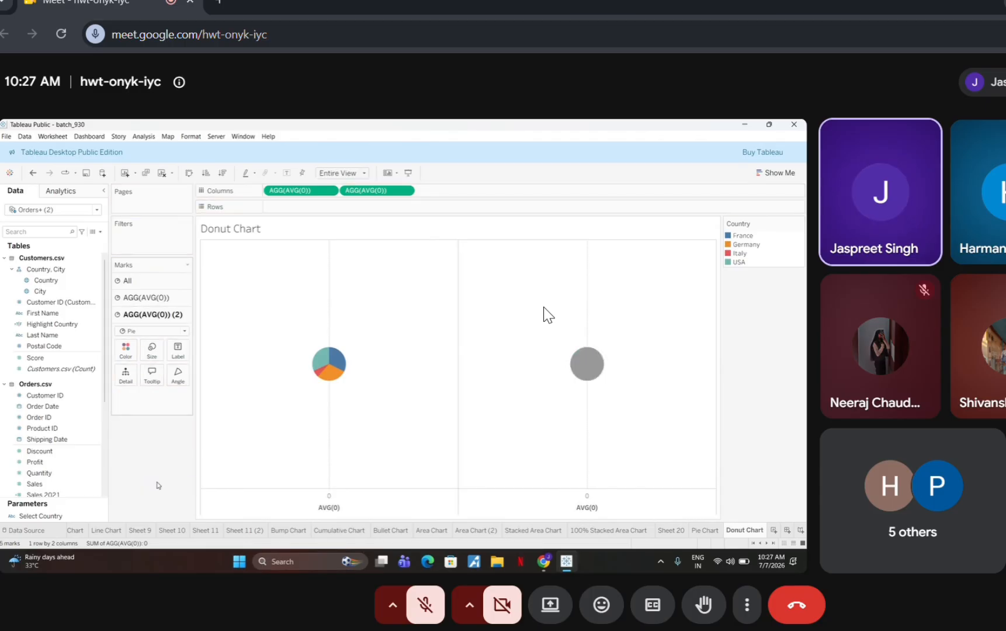
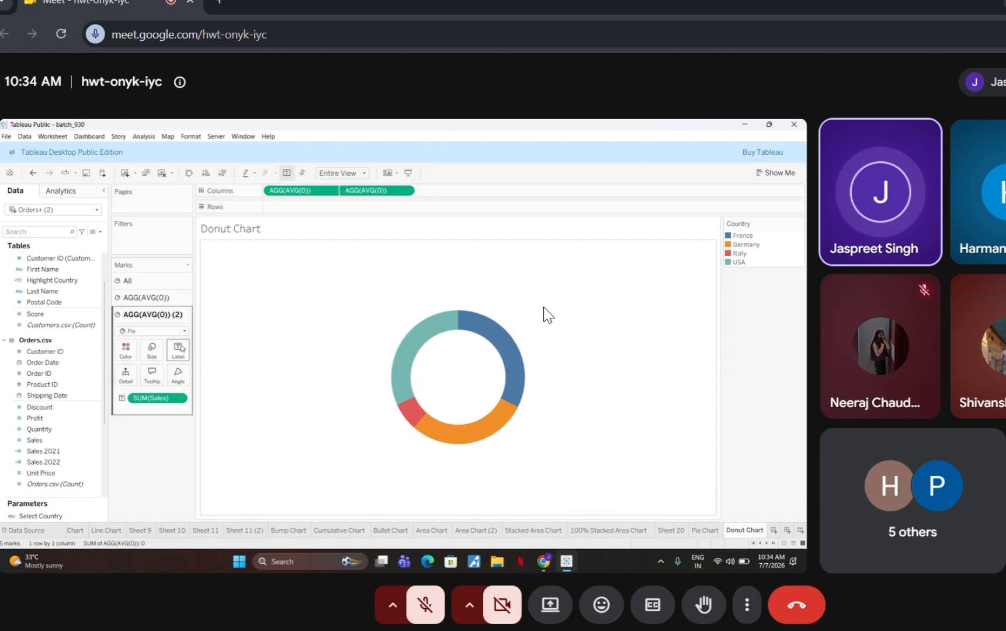
Edit the label text of the second AGG(AVG(0)) pie and format <SUM(Sales)> as bold with font size 10
right_click(169, 396)
click(123, 431)
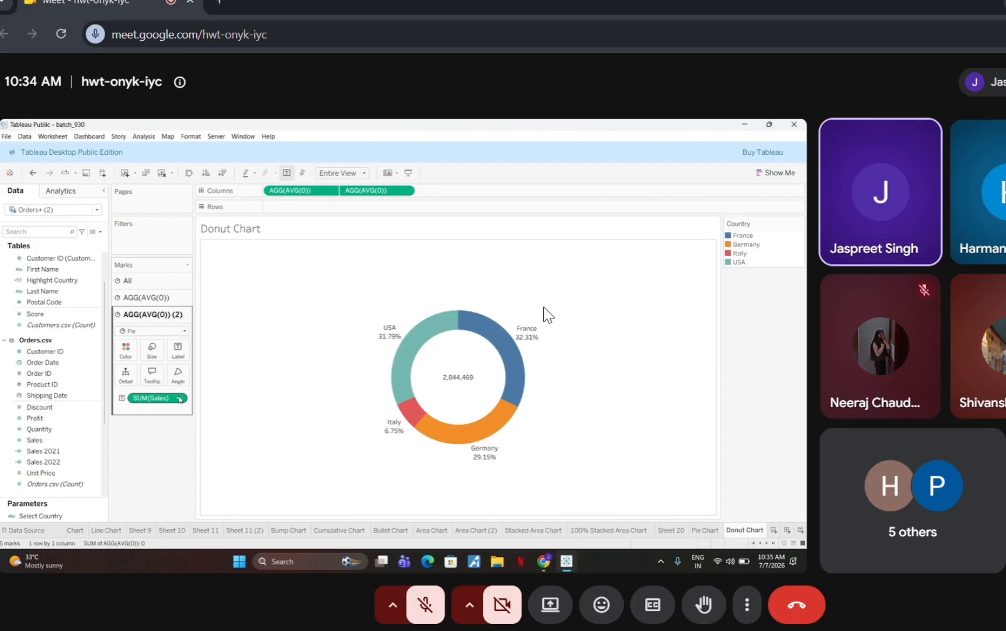
click(181, 347)
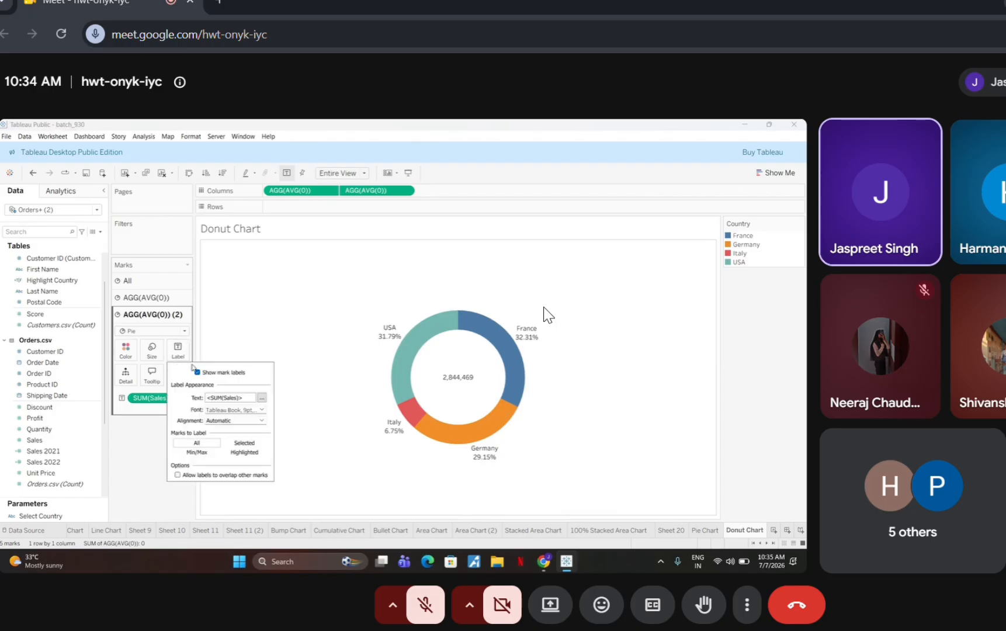
click(261, 399)
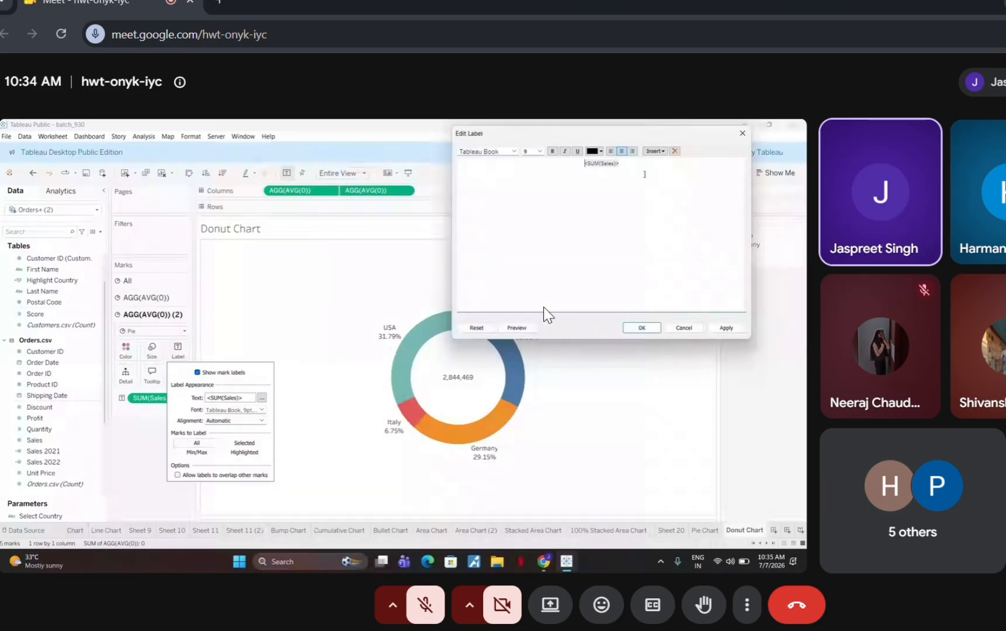
drag(647, 169, 579, 162)
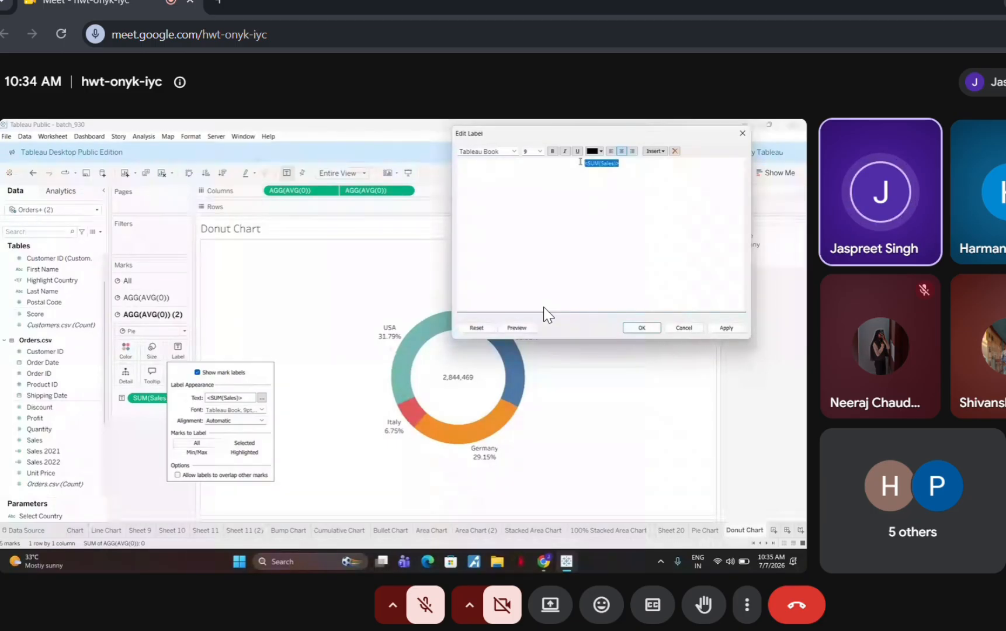
click(540, 151)
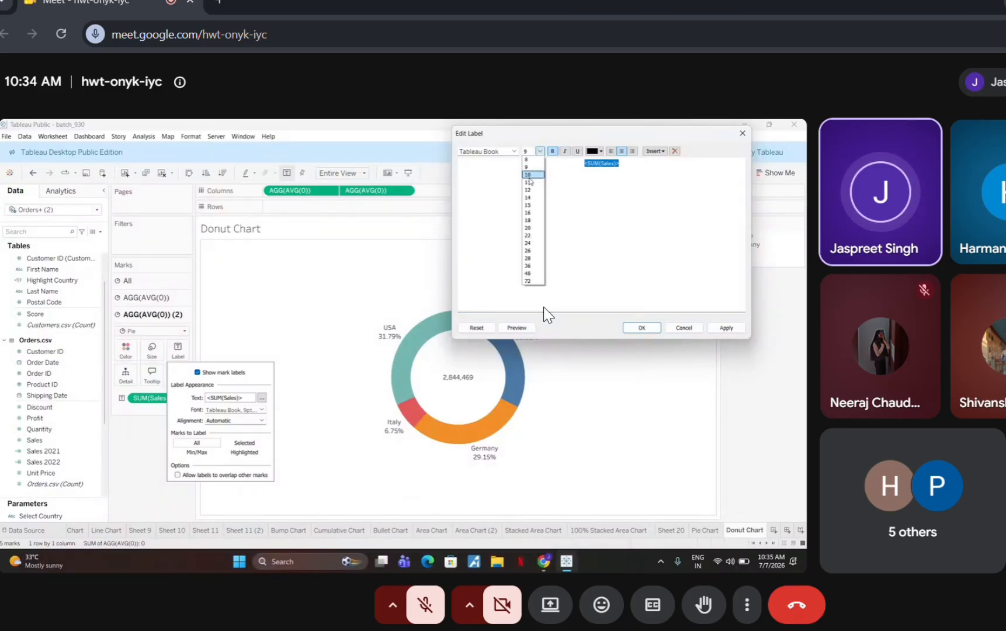
click(528, 175)
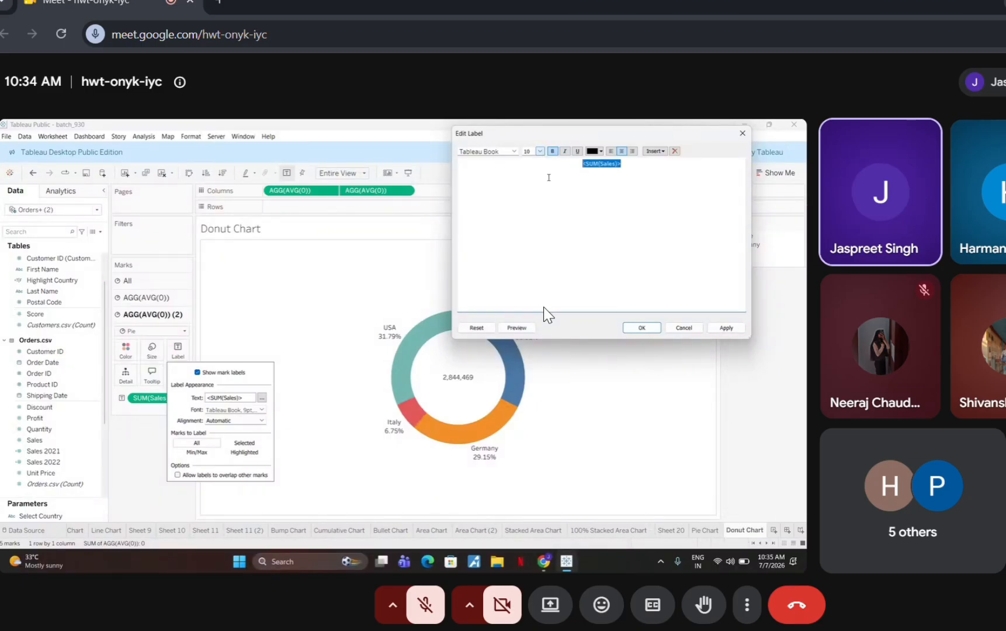
Add the line "Total sales" above <SUM(Sales)> in the centre label text
click(579, 164)
key(Return)
key(Up)
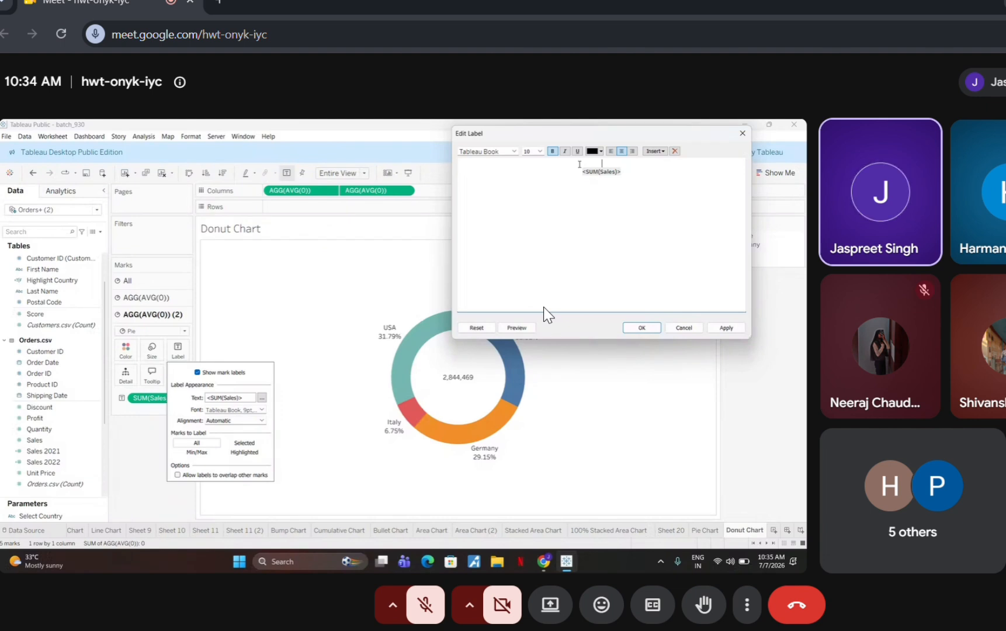
text(Total s)
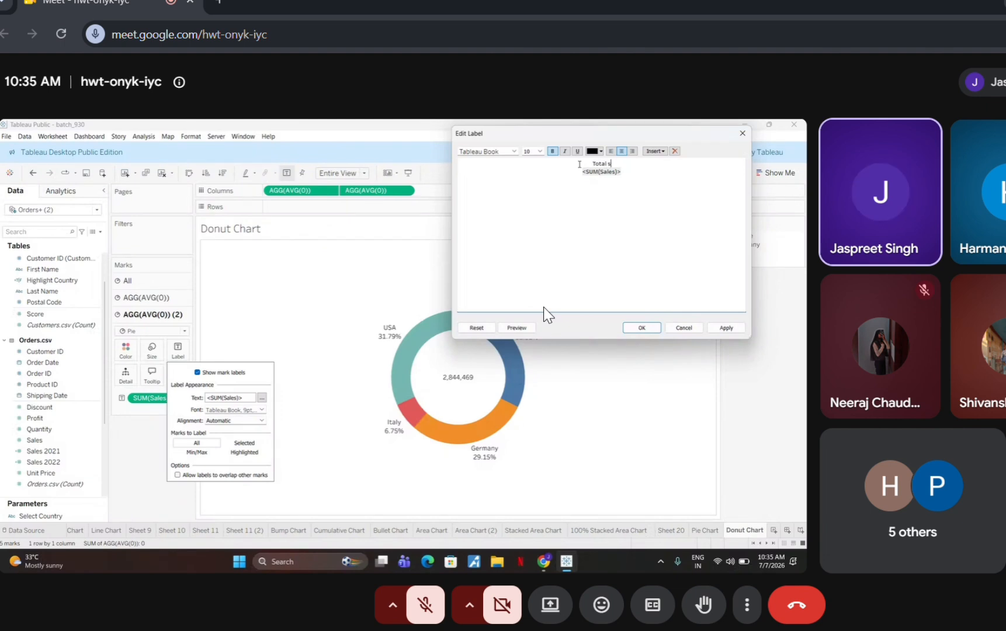
text(ales)
Set the font size of "Total sales" to 12 and of <SUM(Sales)> to 14, and apply the label edits
double_click(602, 171)
drag(618, 163, 589, 164)
click(540, 152)
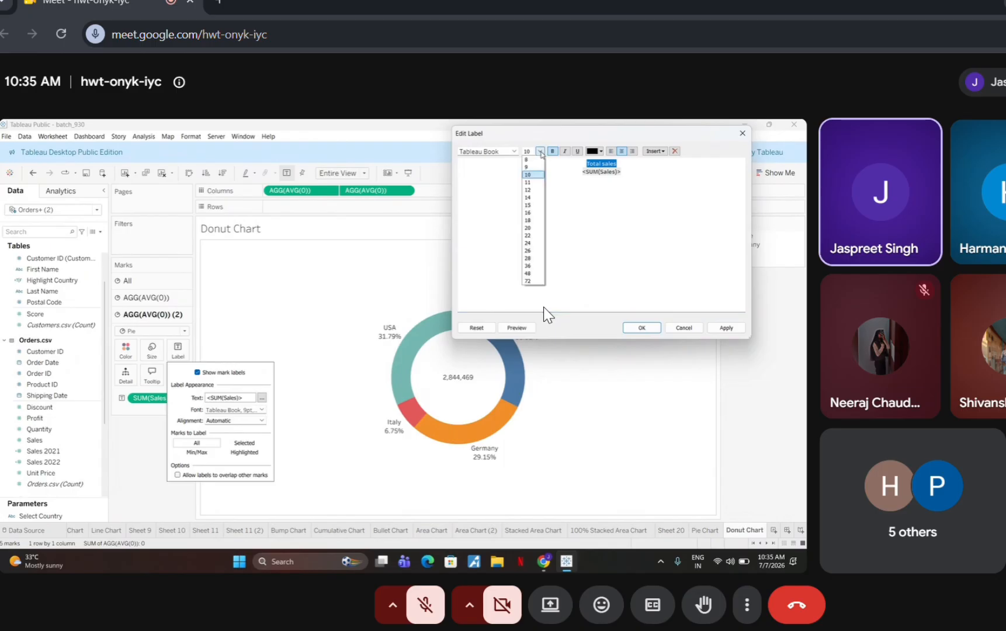
click(529, 190)
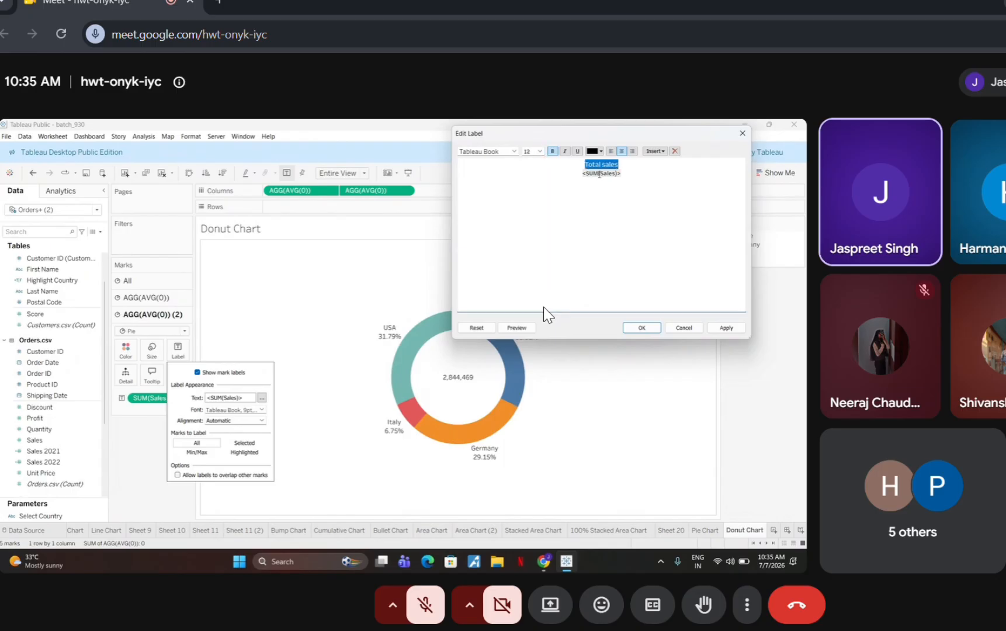
drag(626, 171, 585, 175)
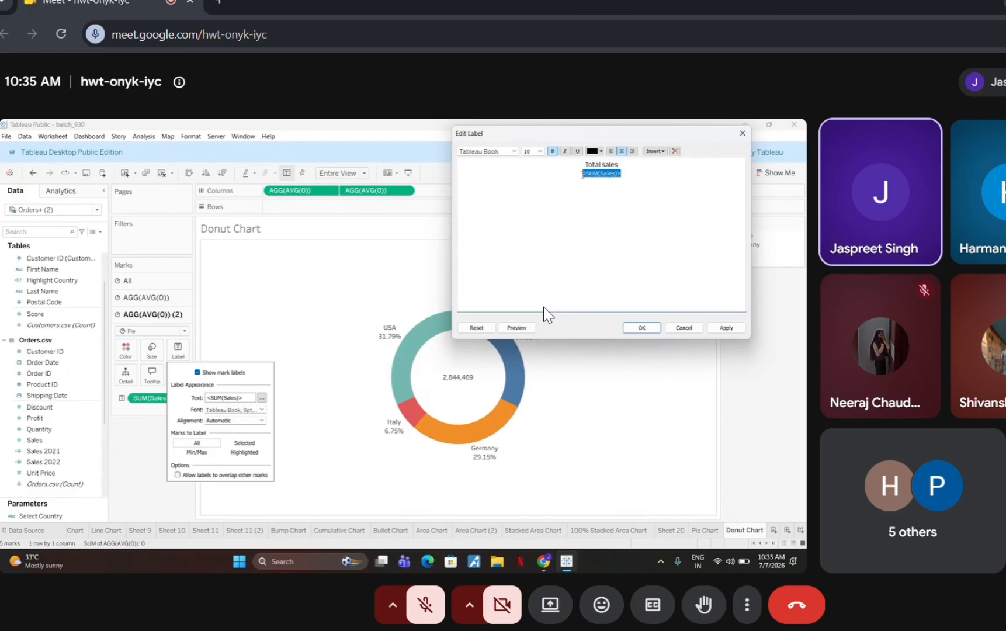
click(539, 151)
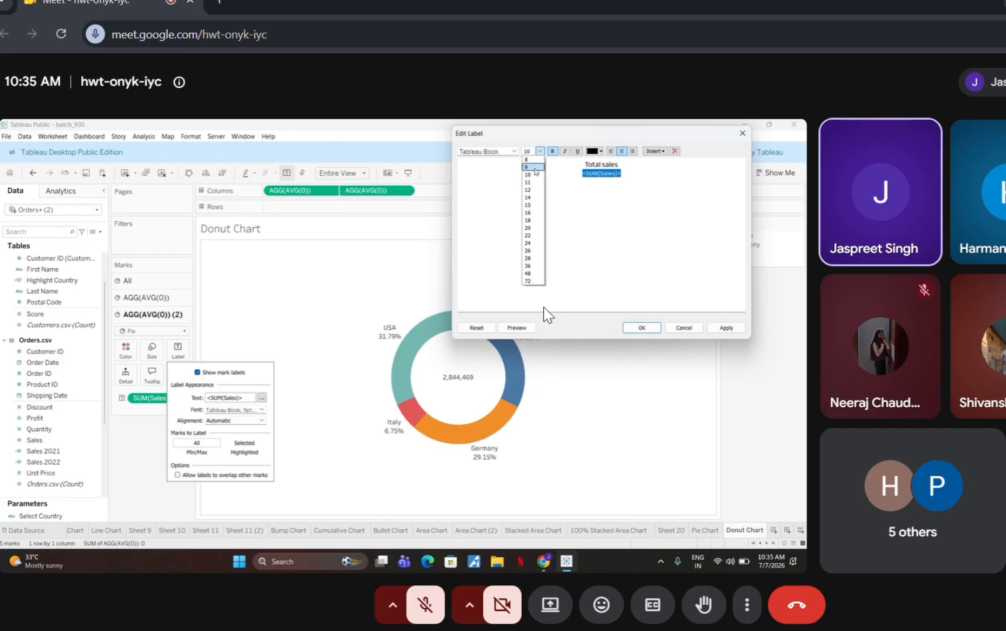
click(532, 198)
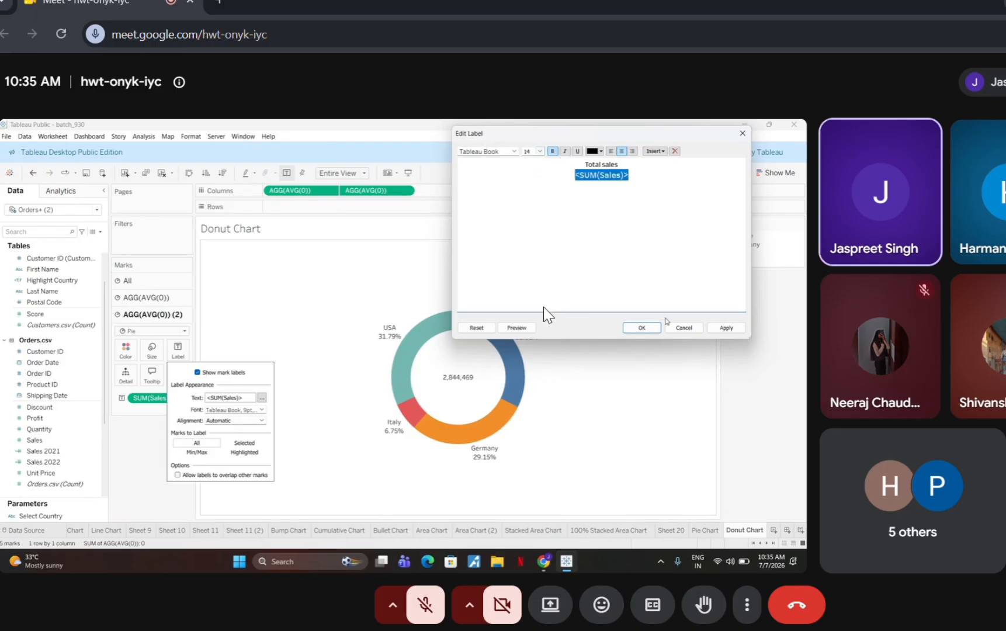
click(725, 328)
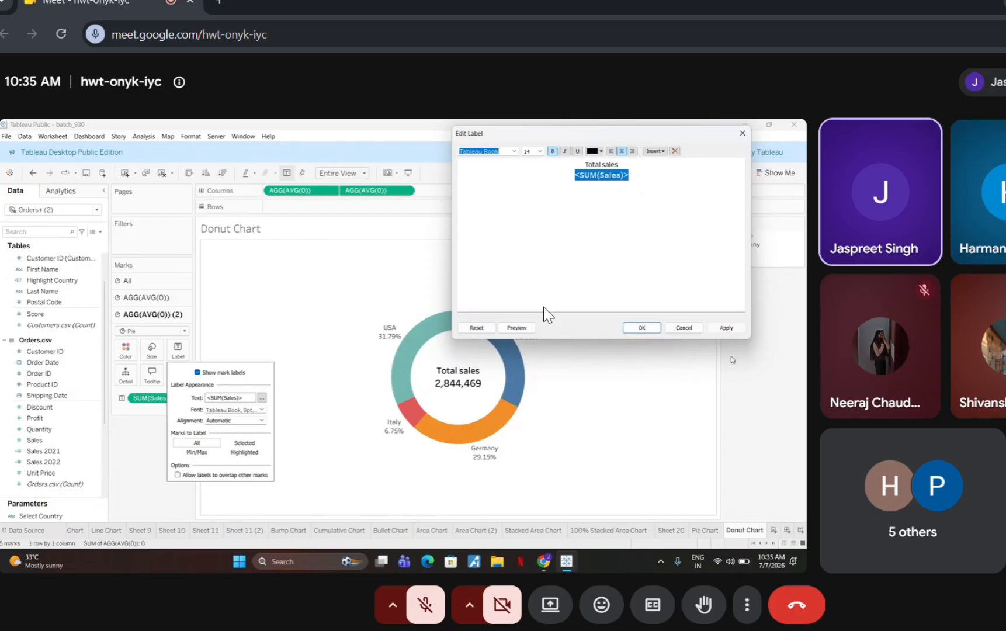
click(649, 383)
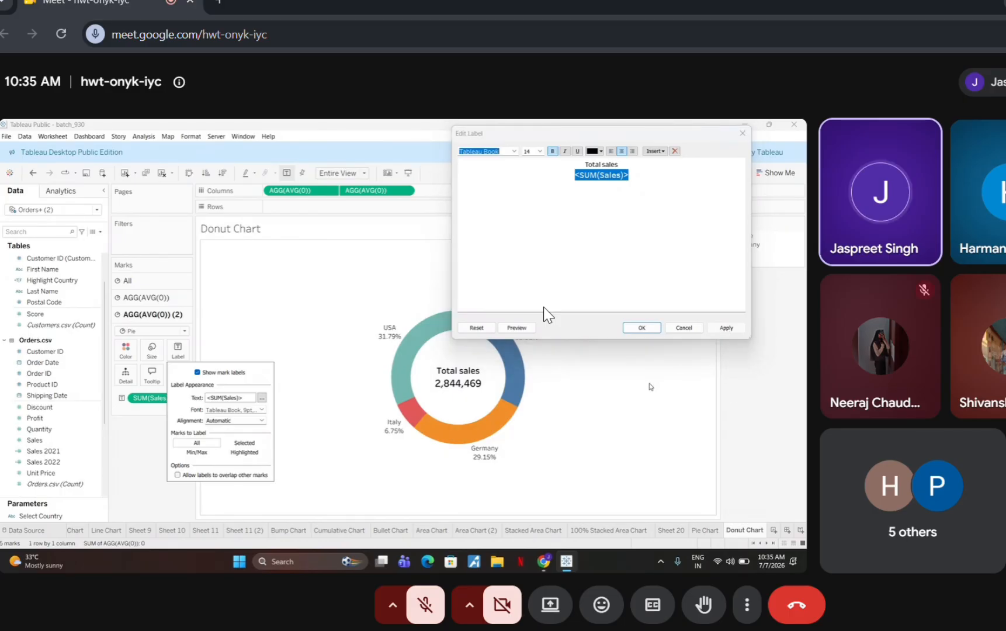
click(647, 327)
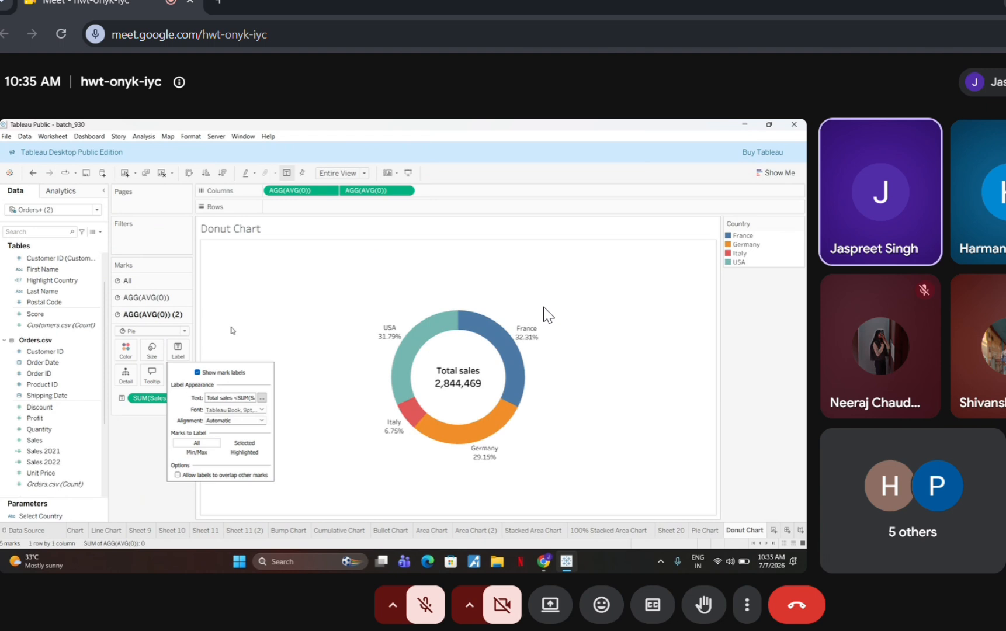
Make the Country and percentage labels of the first AGG(AVG(0)) pie bold with font size 10
click(169, 297)
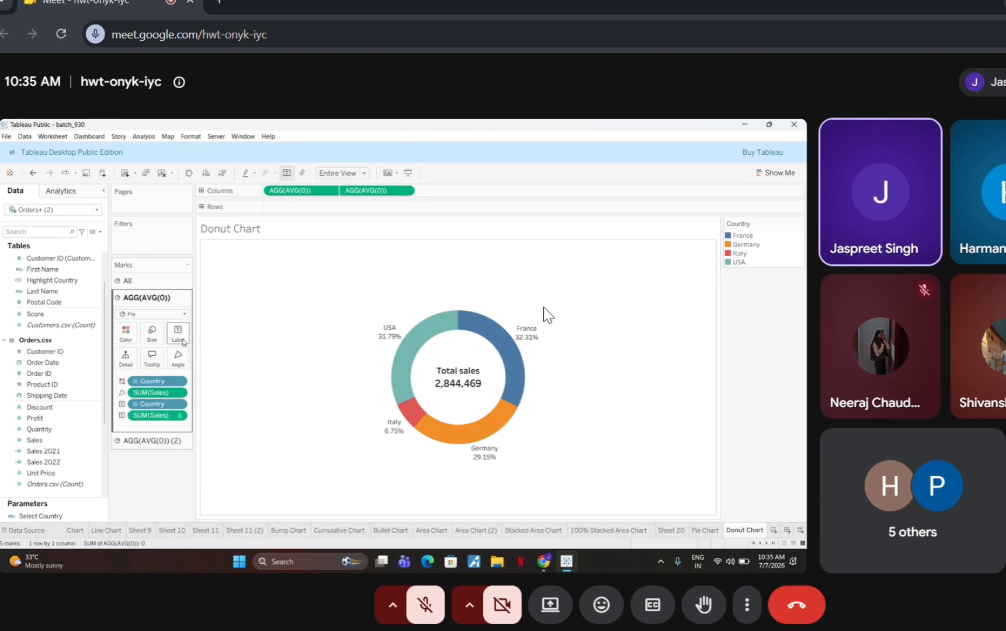
click(182, 342)
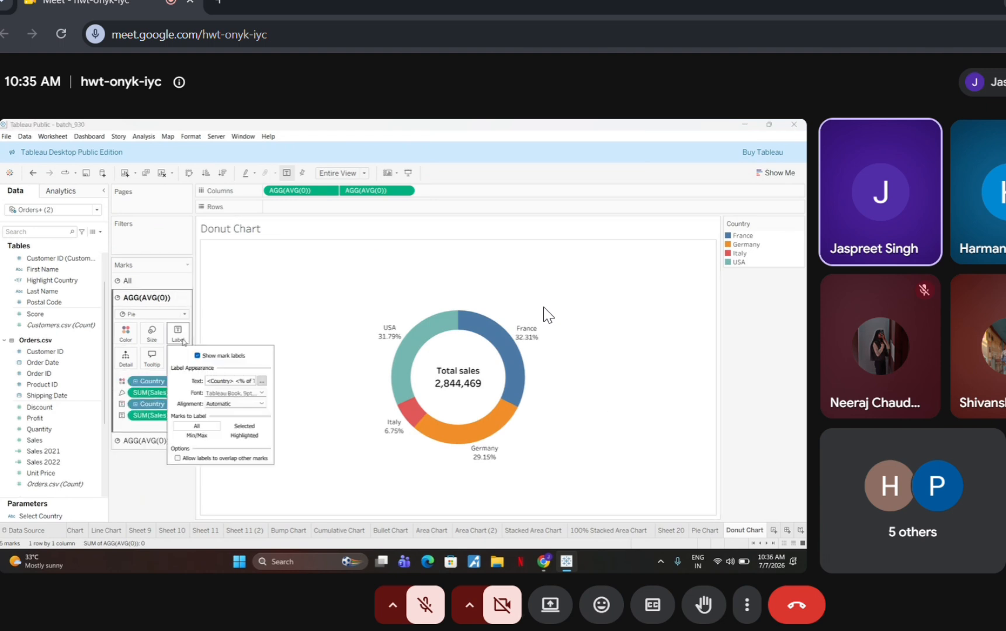
click(261, 393)
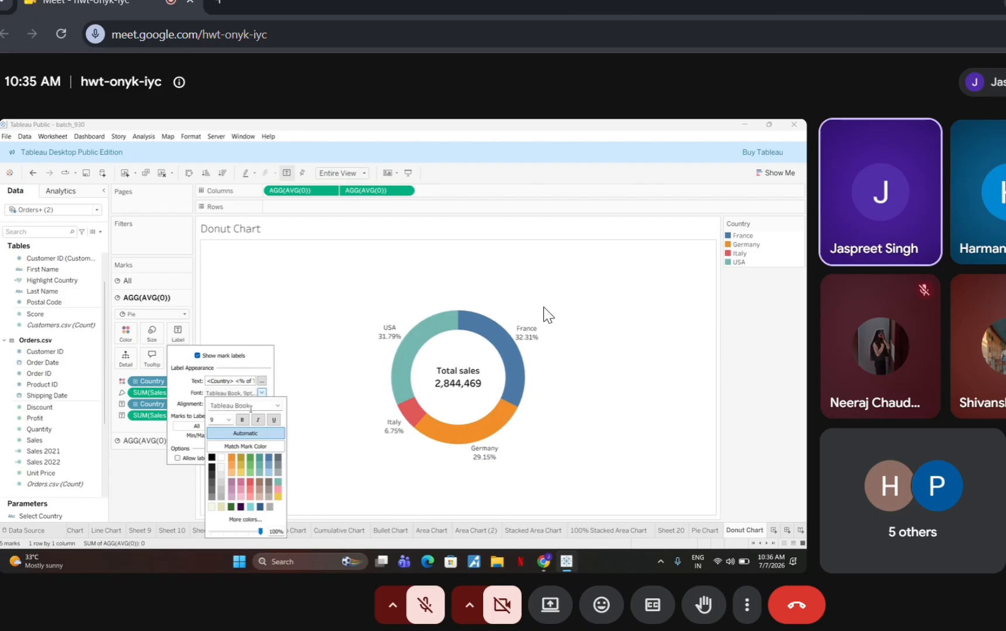
click(243, 425)
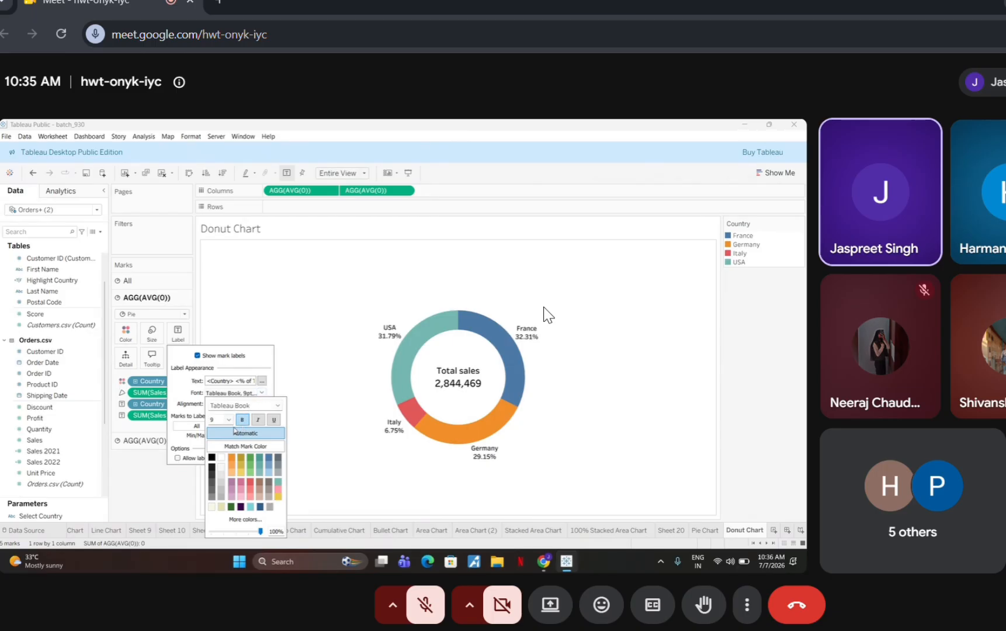
click(228, 420)
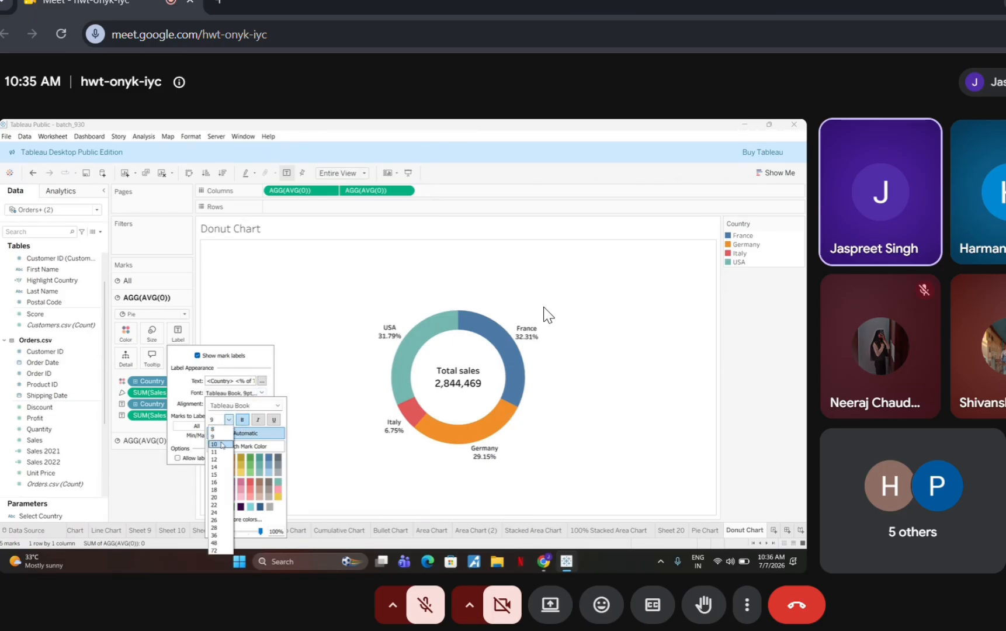
click(214, 444)
click(163, 484)
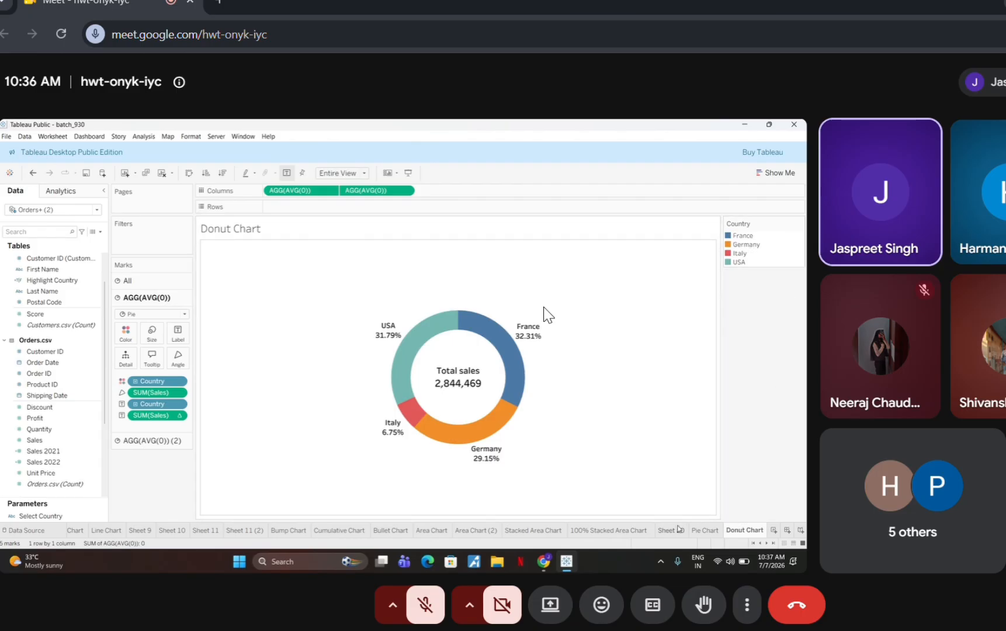
mouse_move(701, 531)
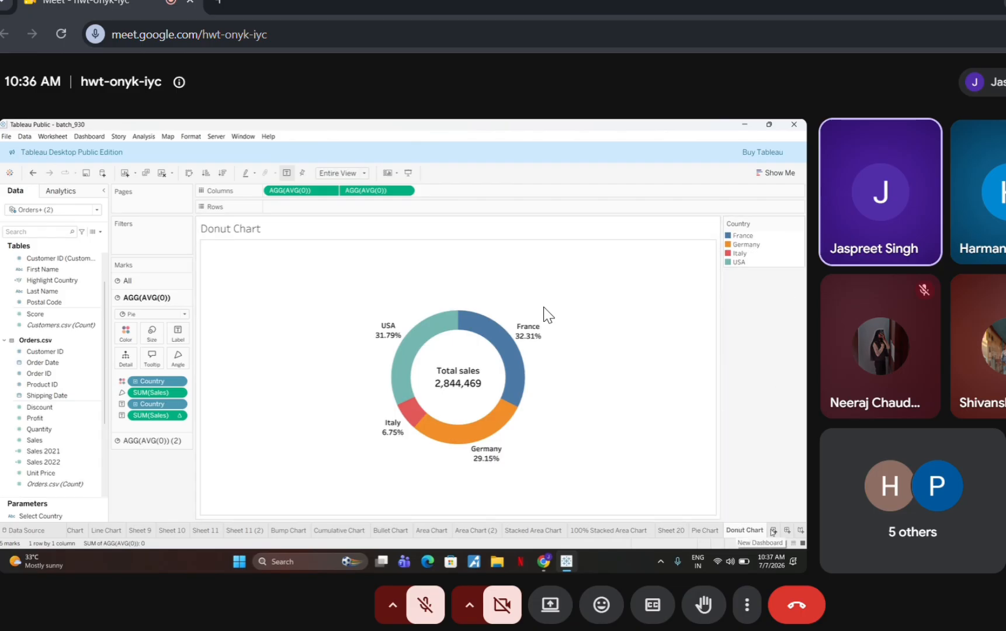